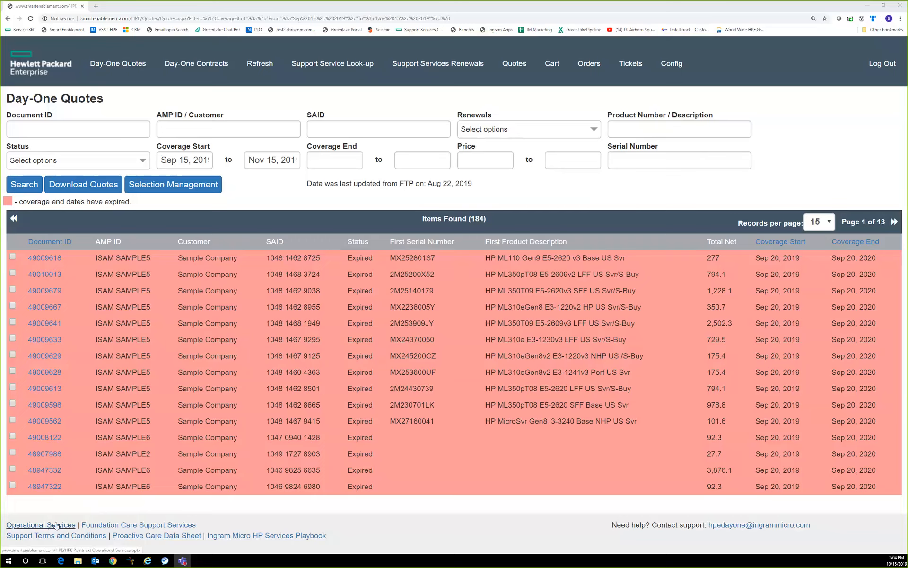
Step: Examine the Day-One Quotes search filters, including document ID, customer, SAID, renewals, coverage start, price, serial number, status and product number
left_click(98, 130)
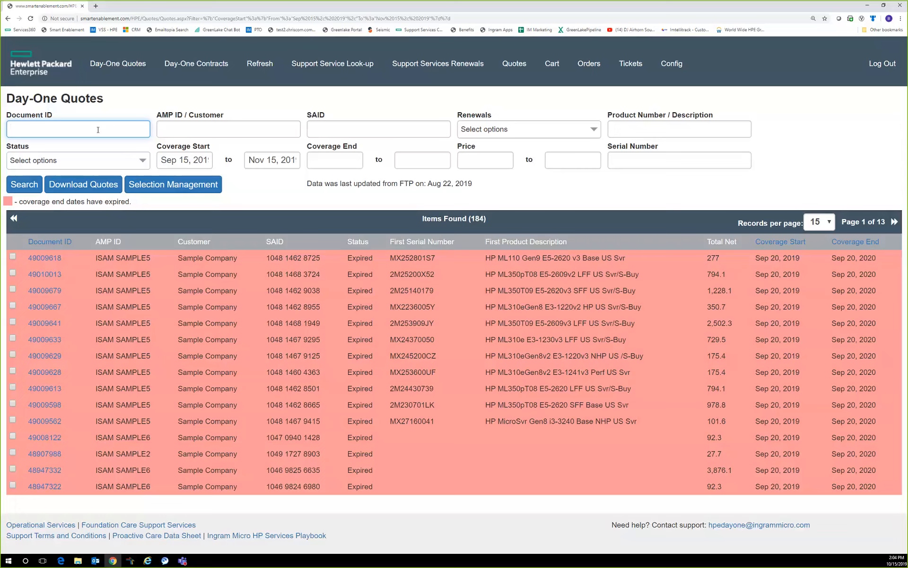
left_click(185, 133)
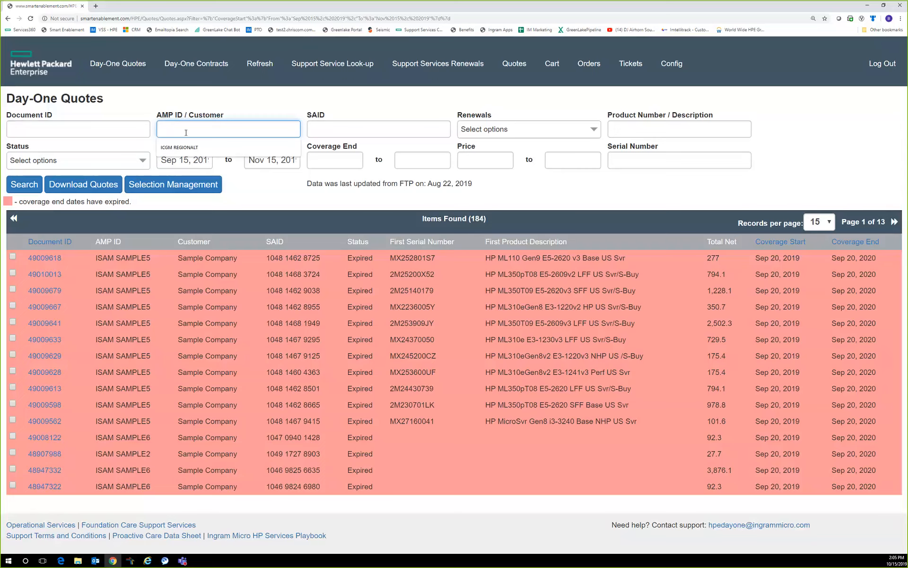
left_click(373, 131)
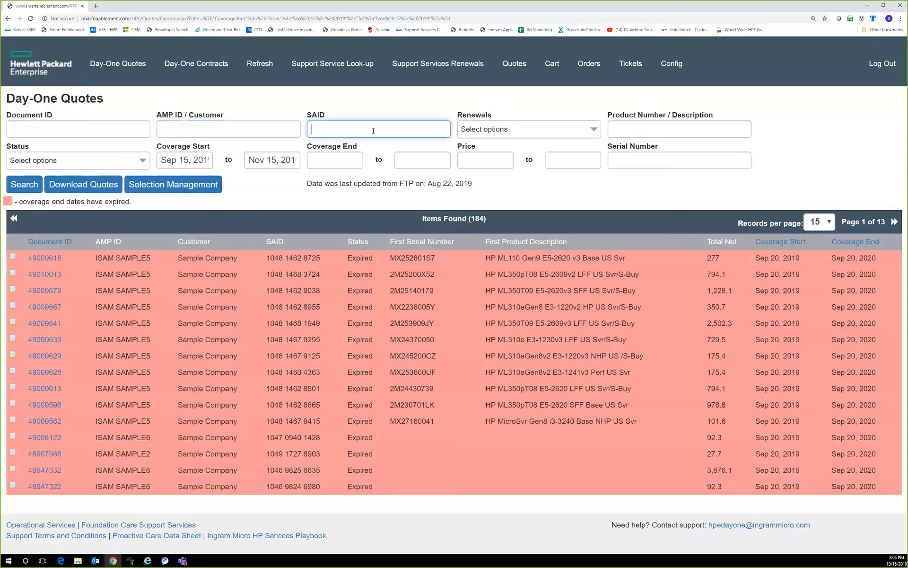
left_click_drag(323, 257, 267, 257)
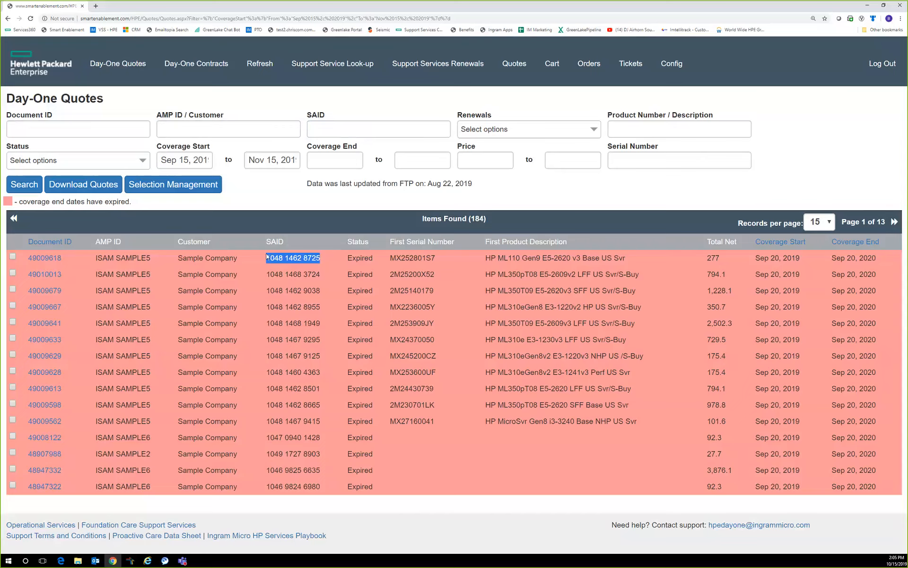
left_click(346, 131)
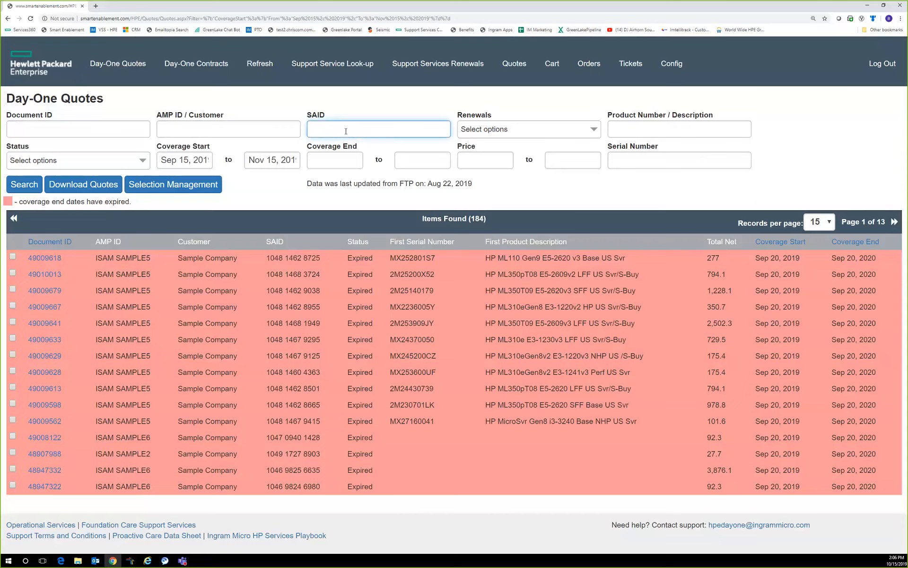
left_click(567, 133)
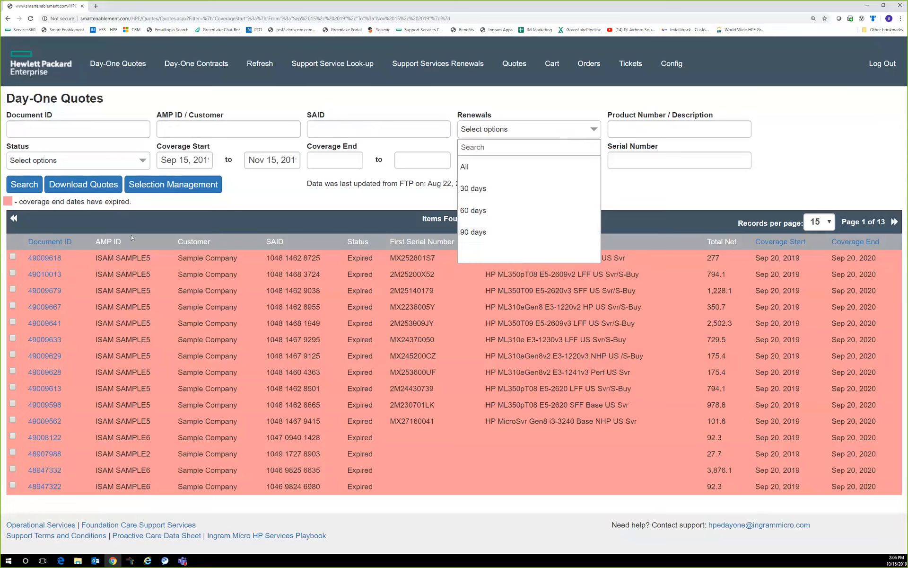
left_click(194, 159)
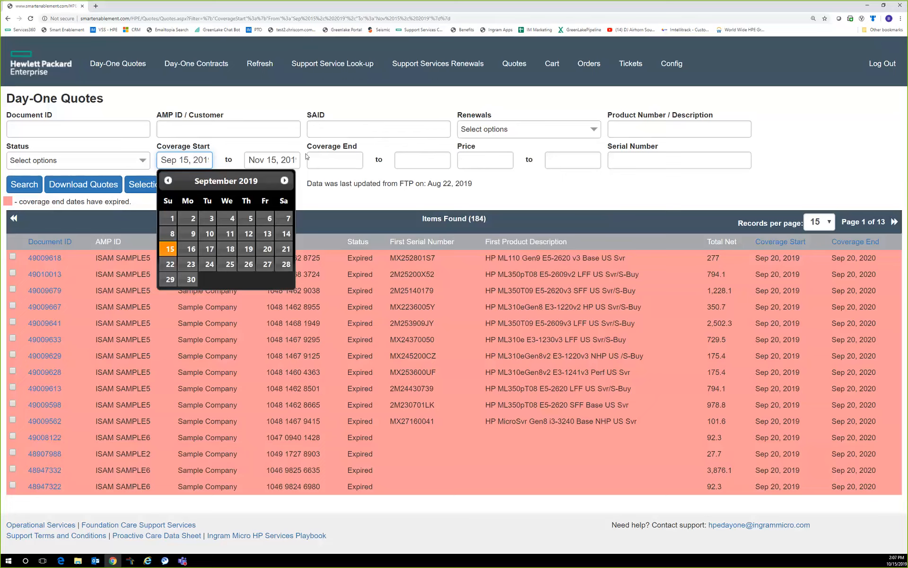
left_click(483, 164)
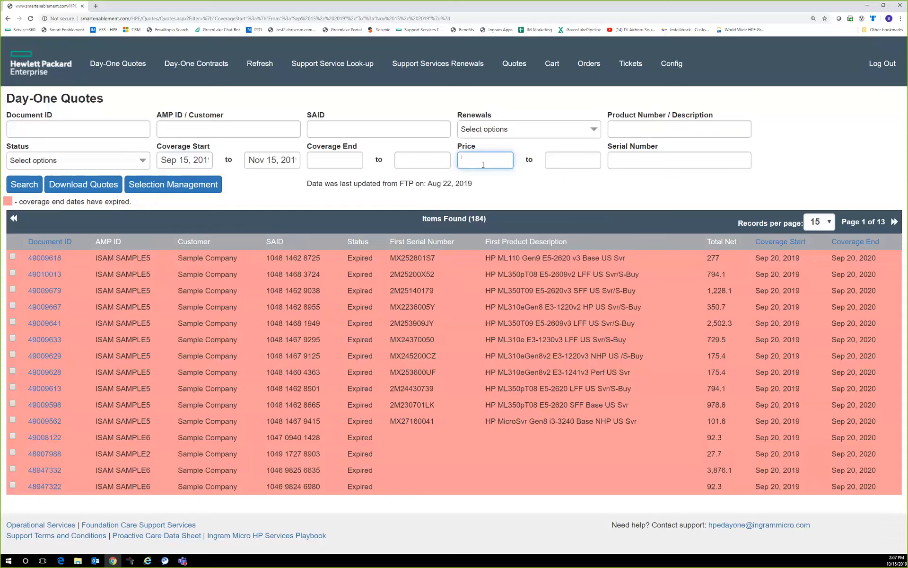
left_click(629, 166)
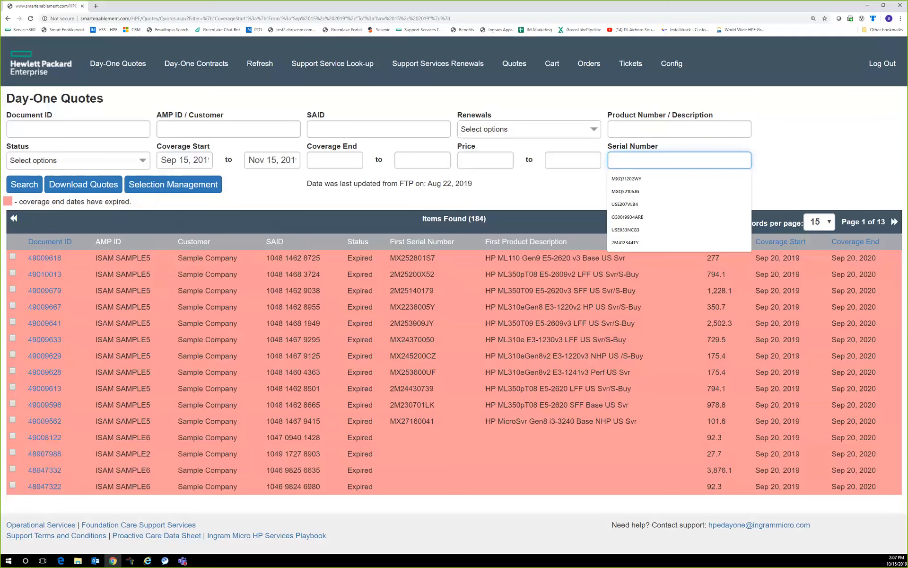
left_click(96, 165)
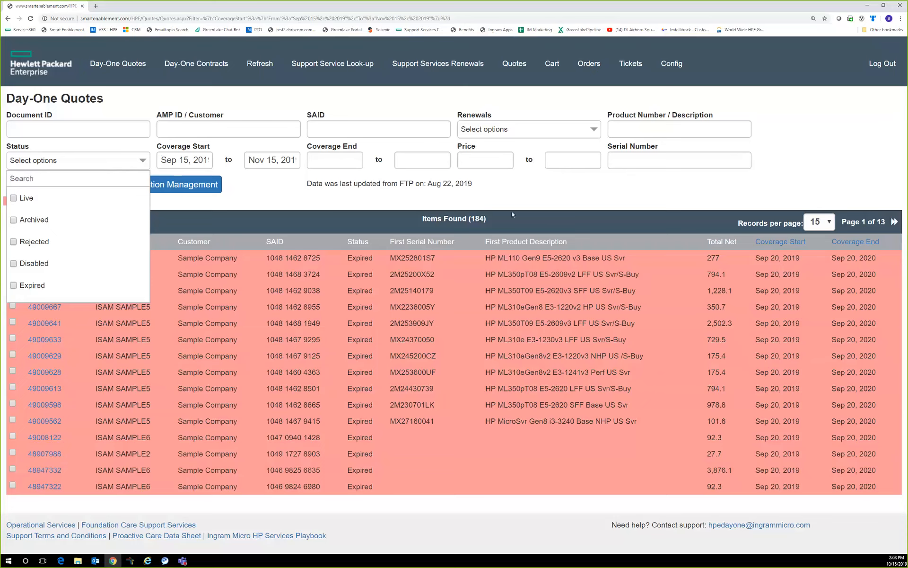
left_click(524, 200)
left_click(655, 128)
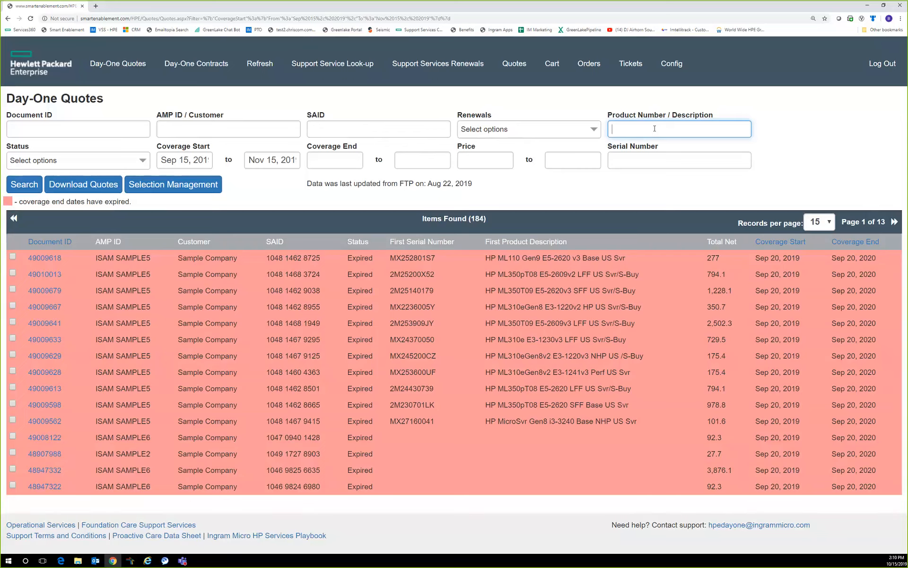
Step: Select the first four quotes in the list and download them as an XLS file with pricing included
left_click(13, 256)
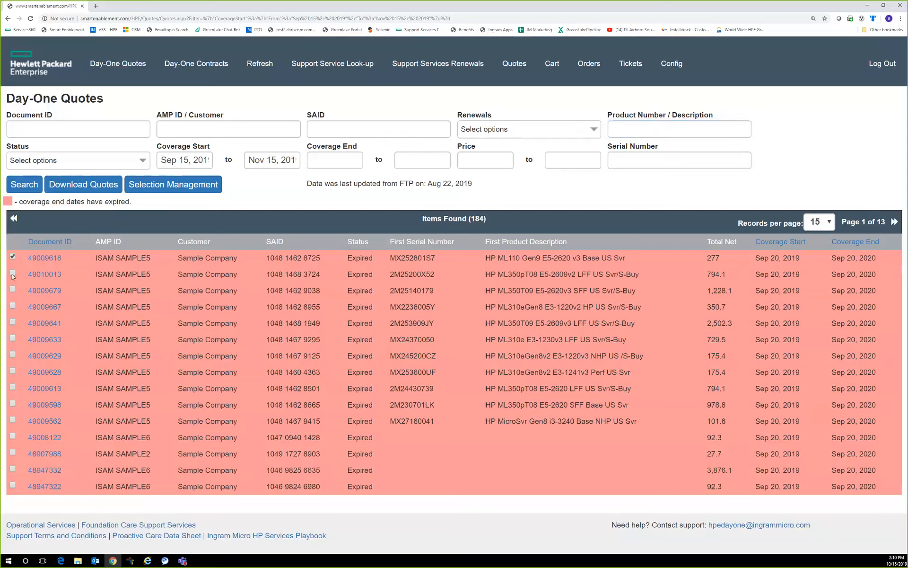
left_click(12, 305, "shift")
left_click(94, 189)
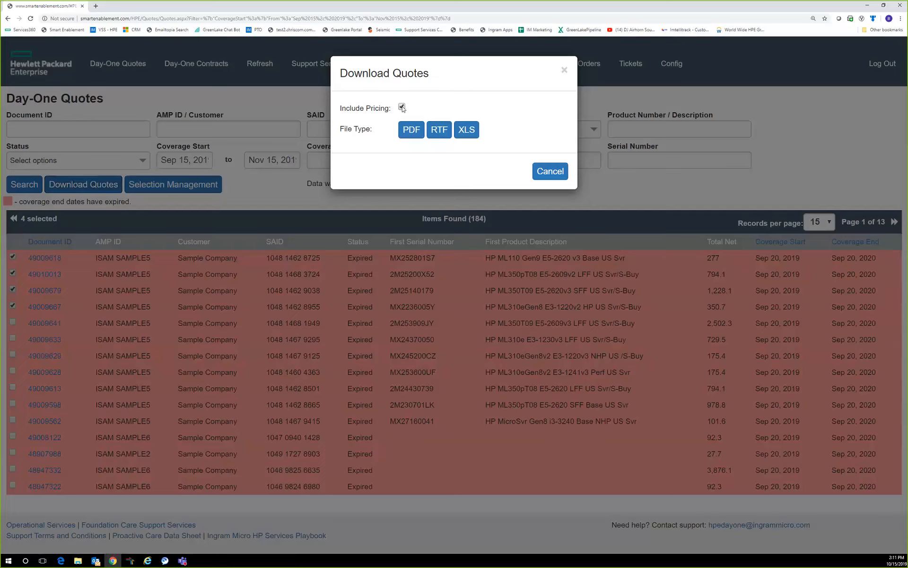
left_click(471, 135)
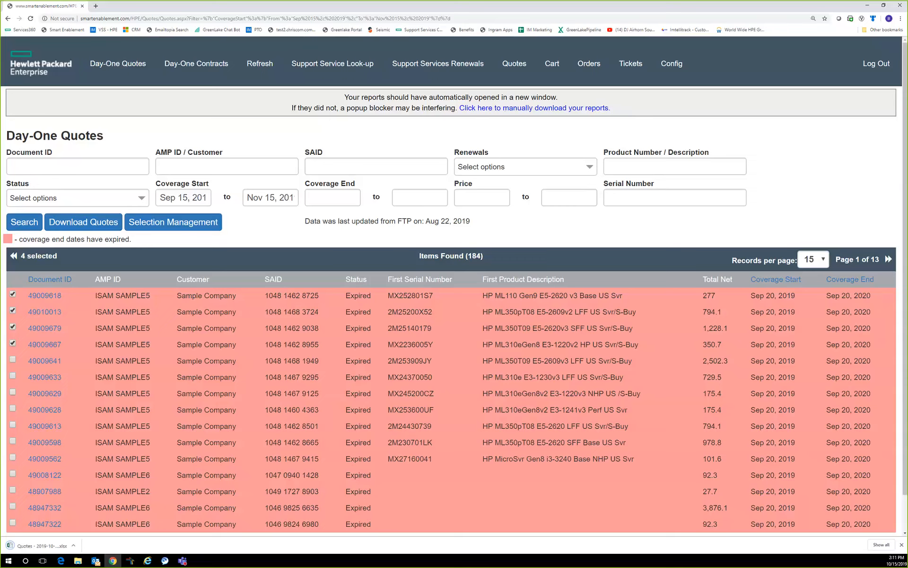
Step: Open the downloaded quotes workbook in Excel, maximize its window and enlarge the Summary sheet for reading
left_click(34, 545)
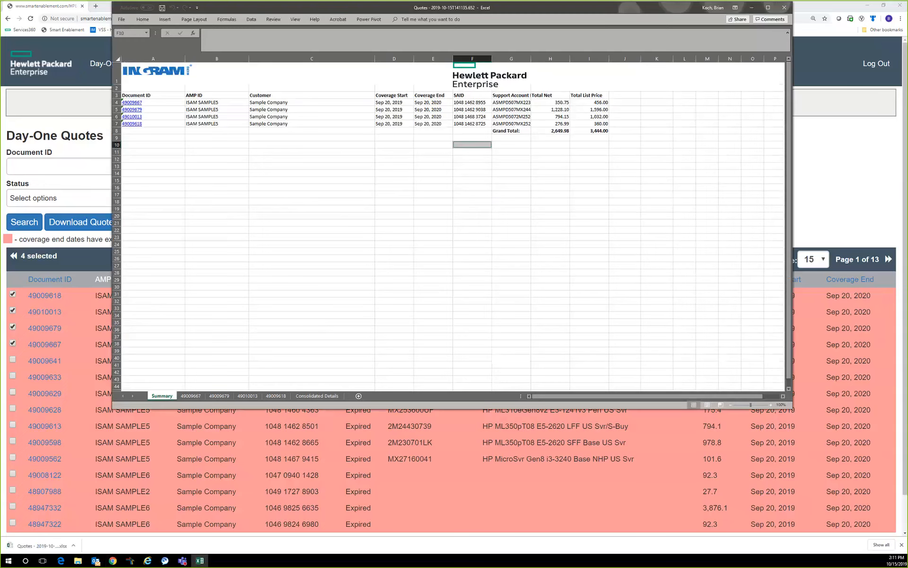
left_click(769, 8)
scroll(379, 342, "up", 1)
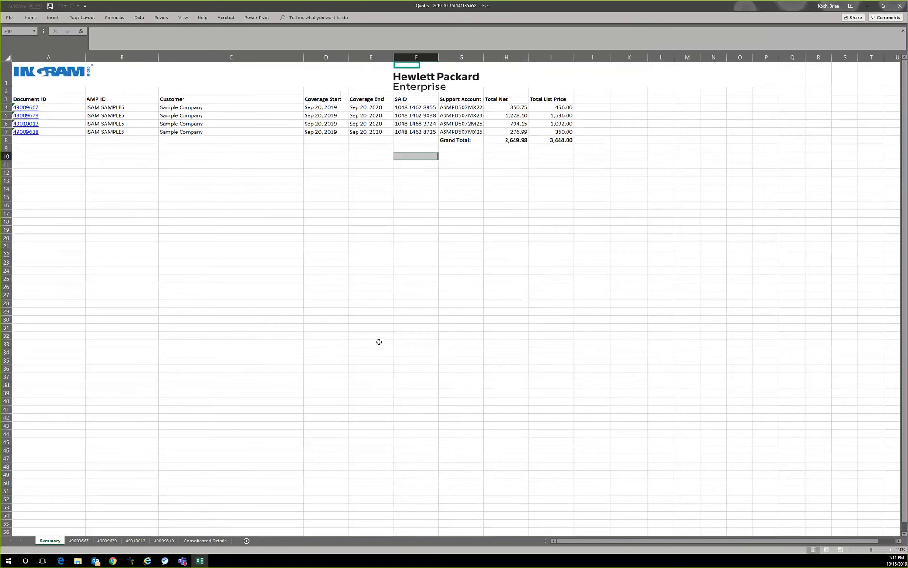
scroll(378, 341, "up", 1)
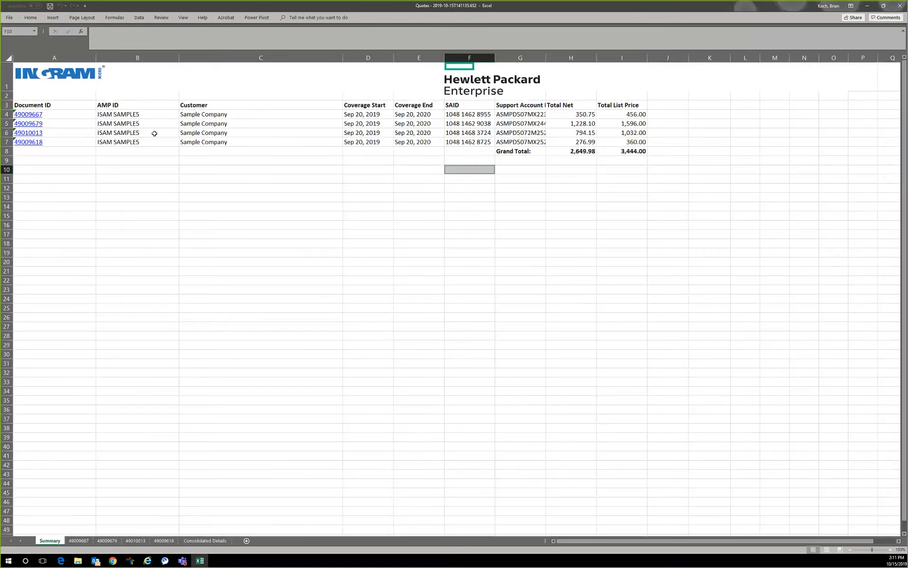
Step: Review the customer entries on the Summary sheet and fit the Support Account Reference column's width to its contents
left_click_drag(260, 114, 262, 148)
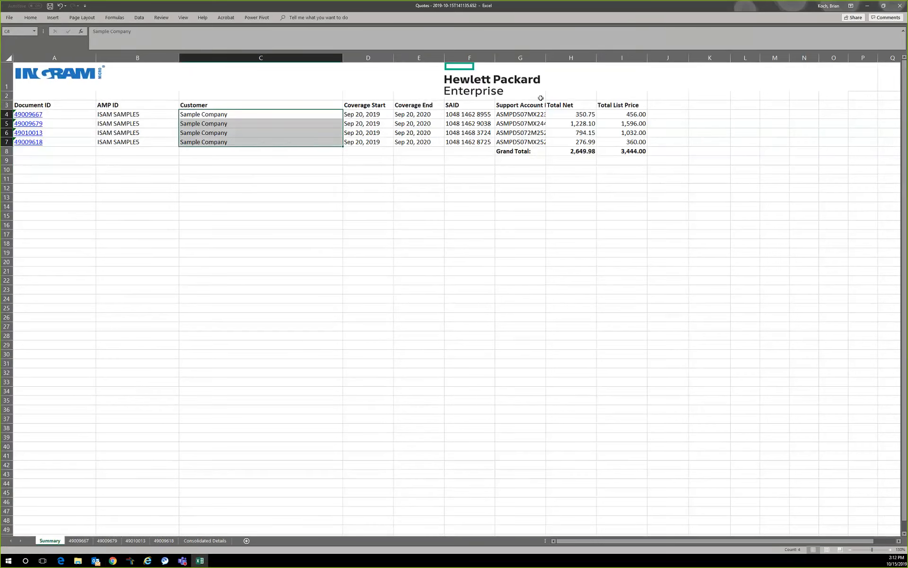
double_click(549, 52)
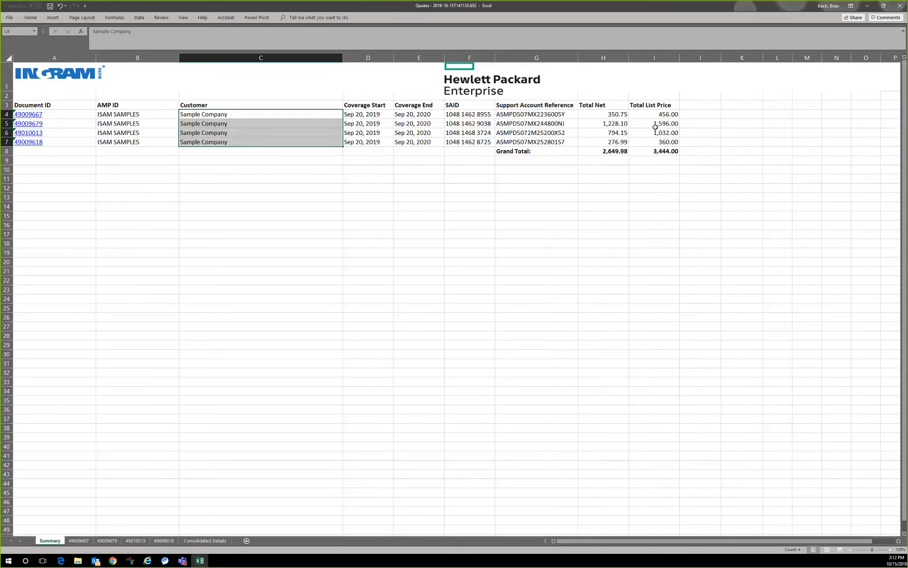
left_click(713, 113)
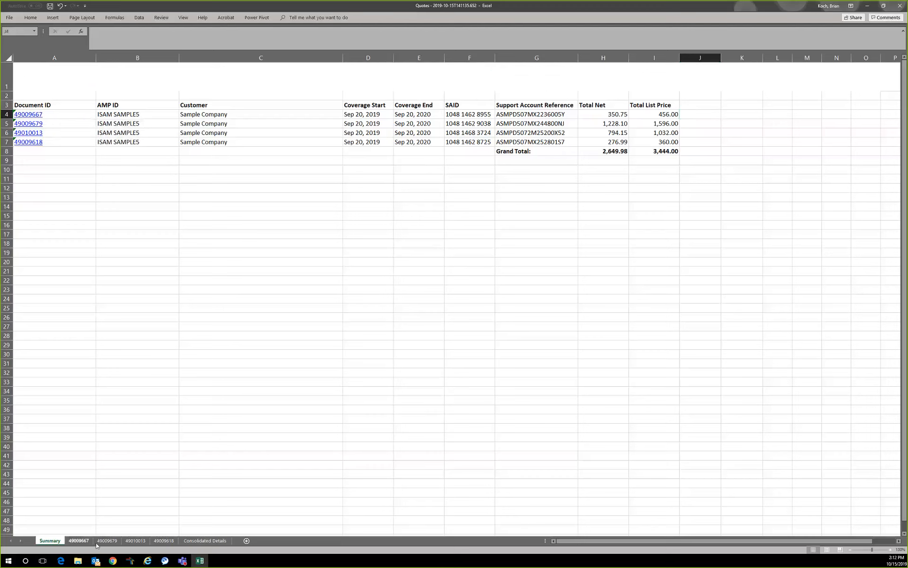
Step: Browse through the individual quote sheets of the workbook and return to the Summary sheet
key("ctrl+Page_Down")
key("ctrl+Page_Down")
key("ctrl+Page_Down")
key("ctrl+Page_Down")
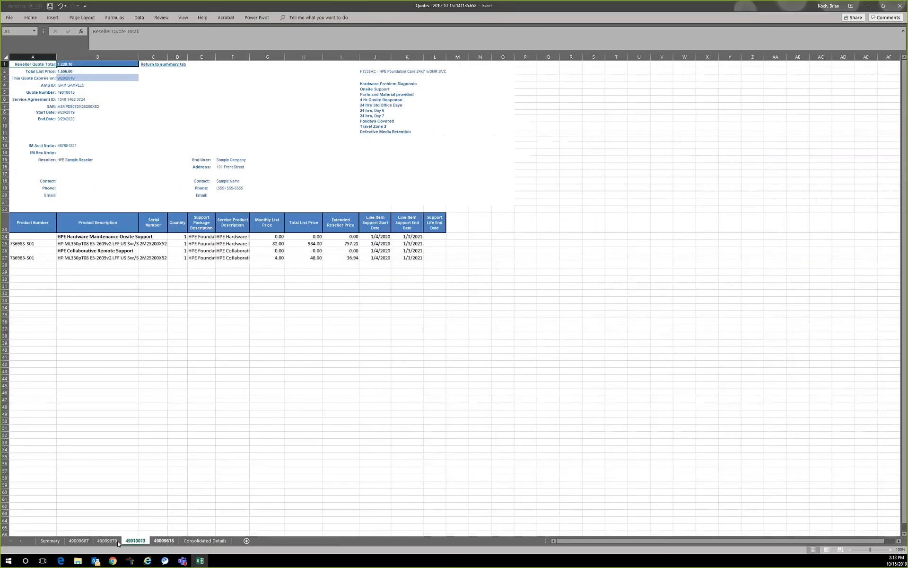
left_click(53, 541)
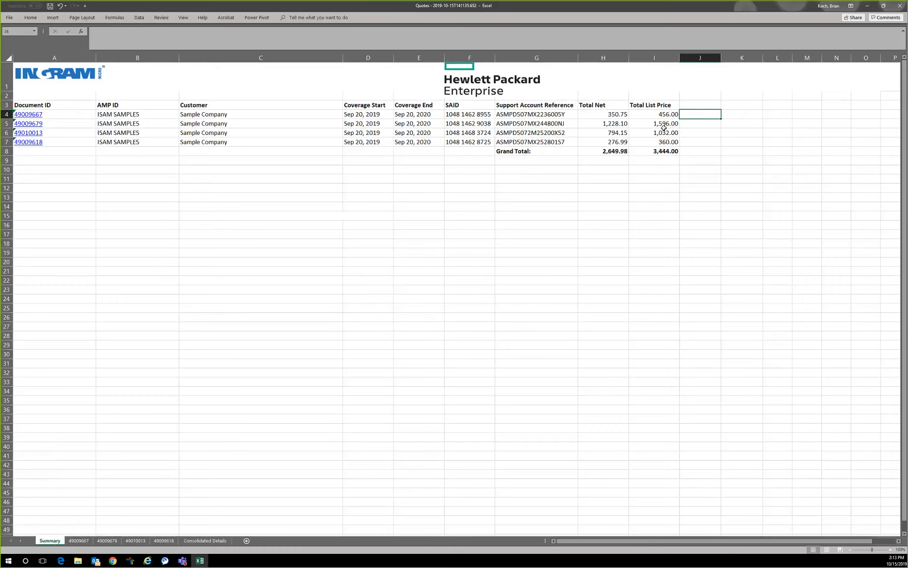
Step: Open the first quote's detail sheet from its Summary link and examine the serial numbers, product numbers and descriptions
left_click(39, 118)
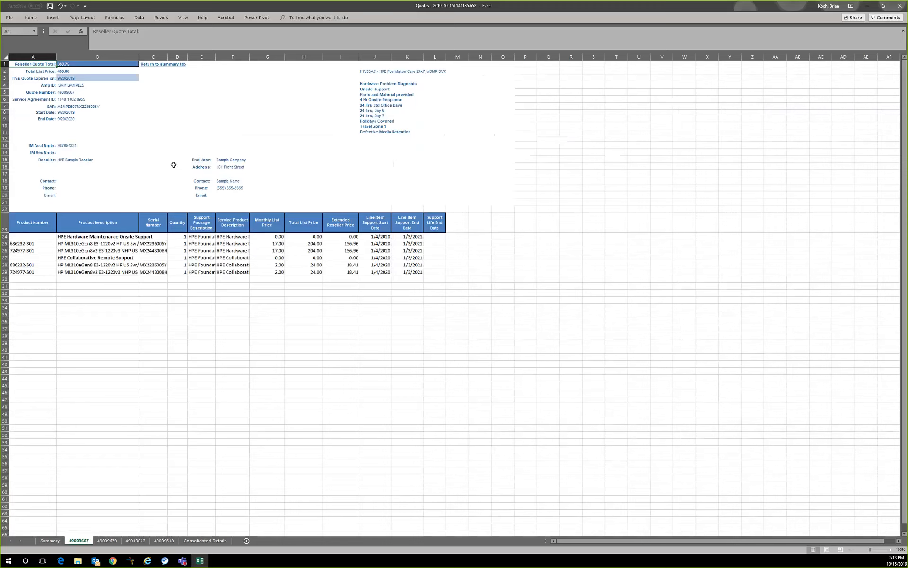
scroll(160, 162, "up", 1)
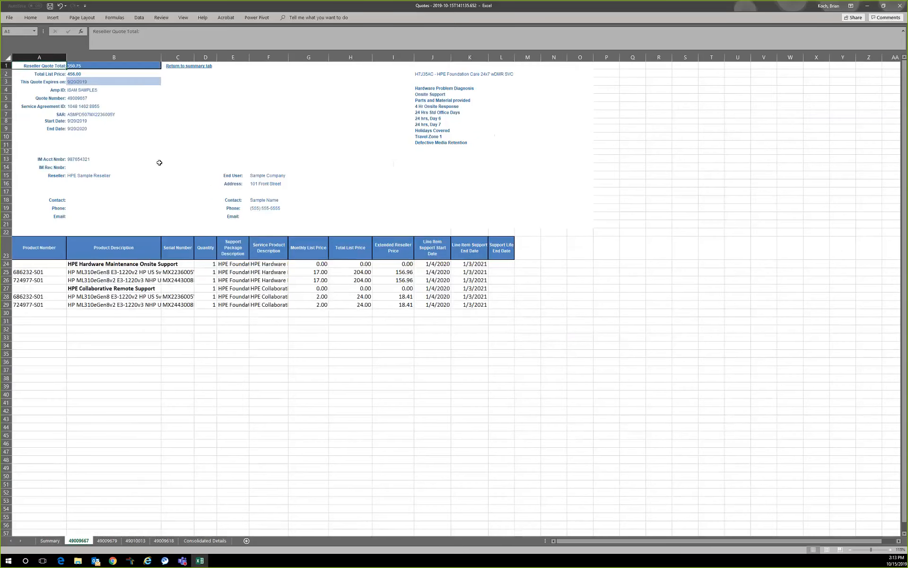
scroll(159, 162, "up", 1)
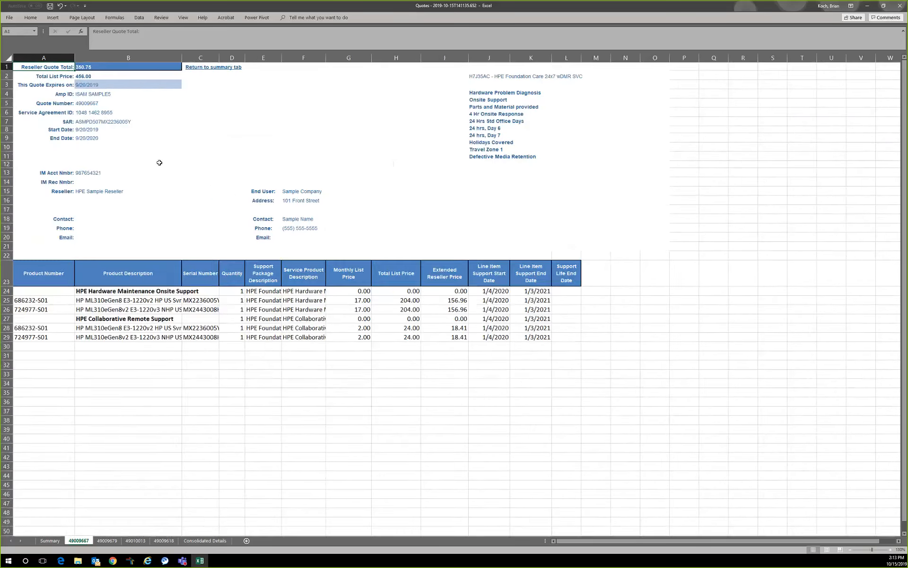
scroll(159, 162, "up", 1)
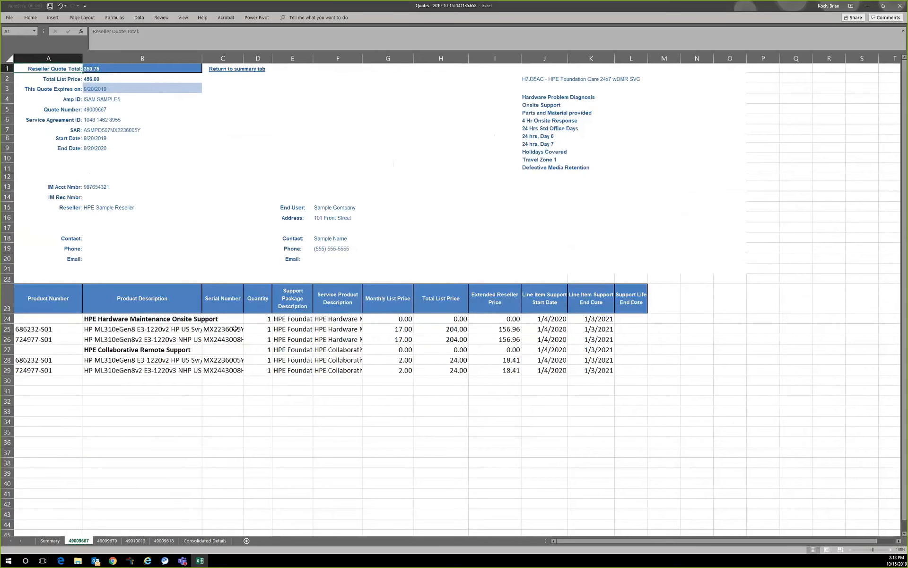
left_click_drag(235, 328, 234, 383)
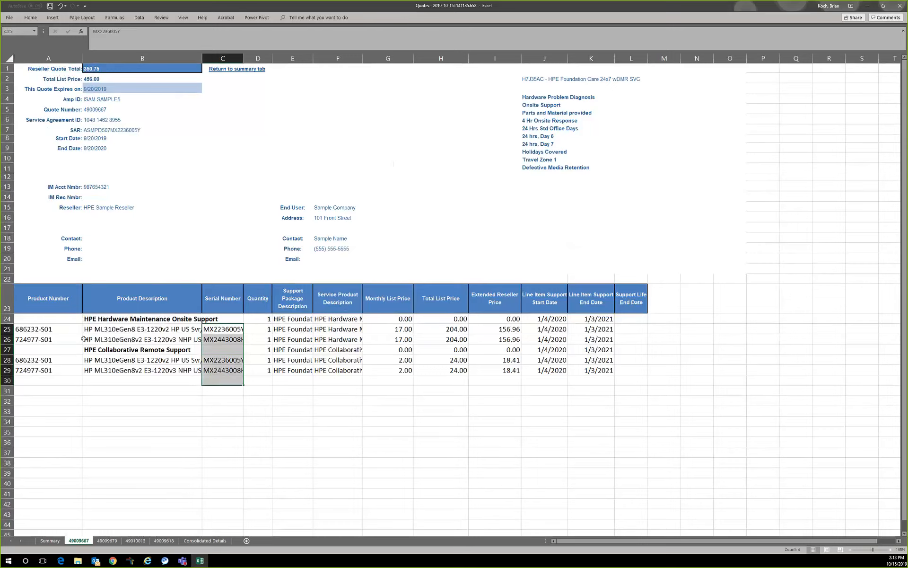
left_click_drag(56, 329, 199, 384)
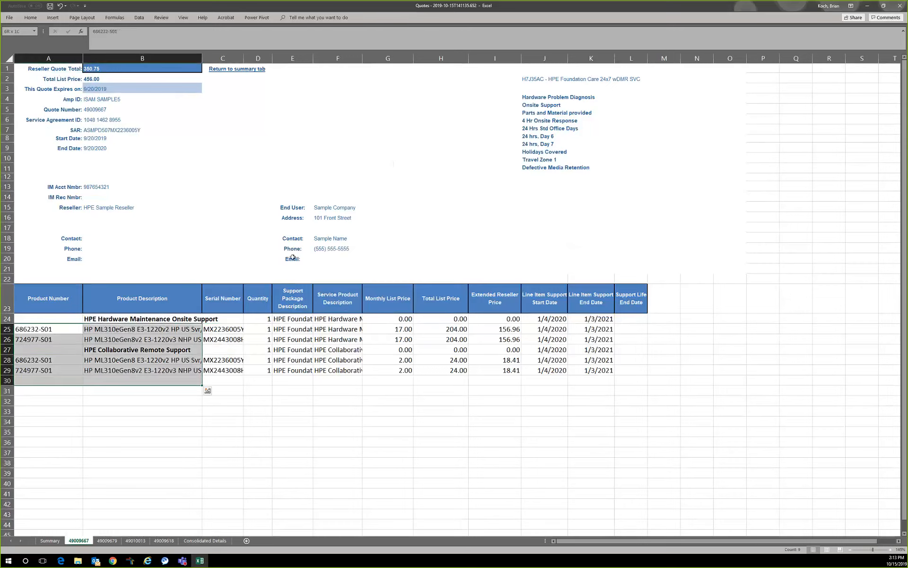
Step: Widen the Support Package Description column to show its full text, and review the service descriptions, line item support dates and coverage list
left_click_drag(312, 58, 398, 57)
left_click_drag(331, 328, 331, 361)
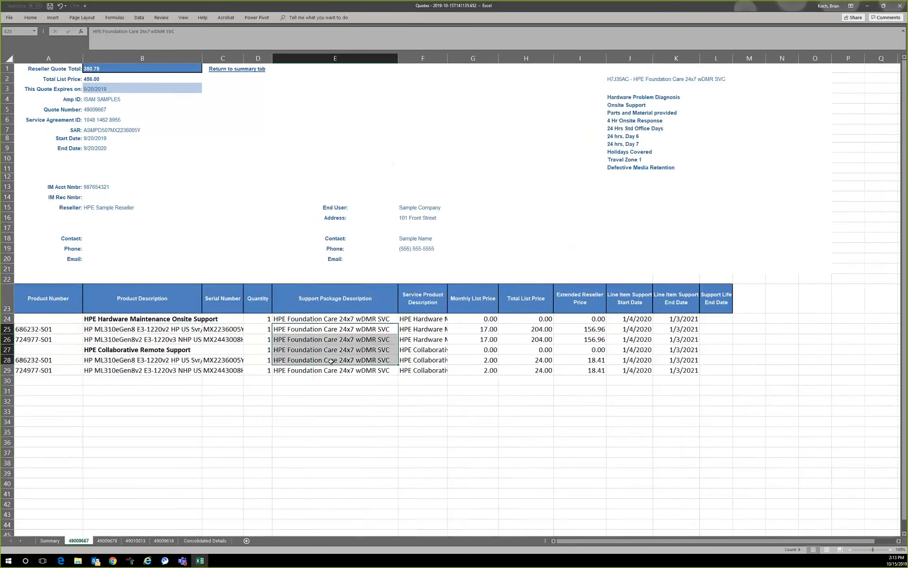
left_click_drag(429, 324, 435, 370)
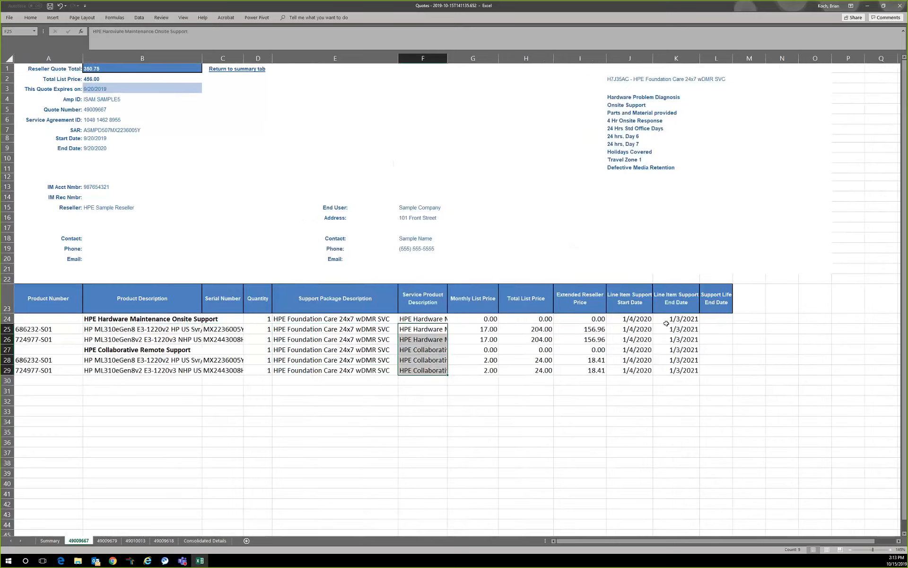
left_click_drag(639, 319, 689, 368)
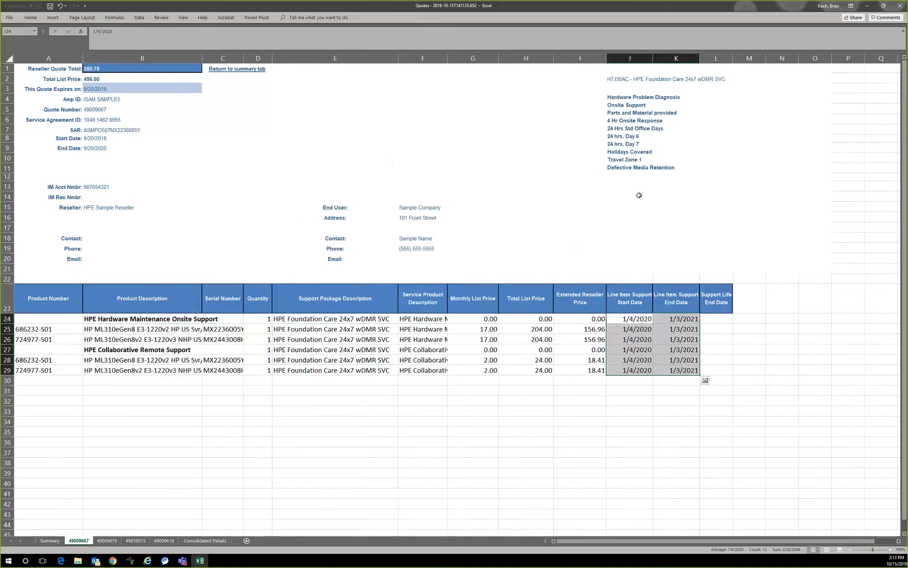
left_click(615, 86)
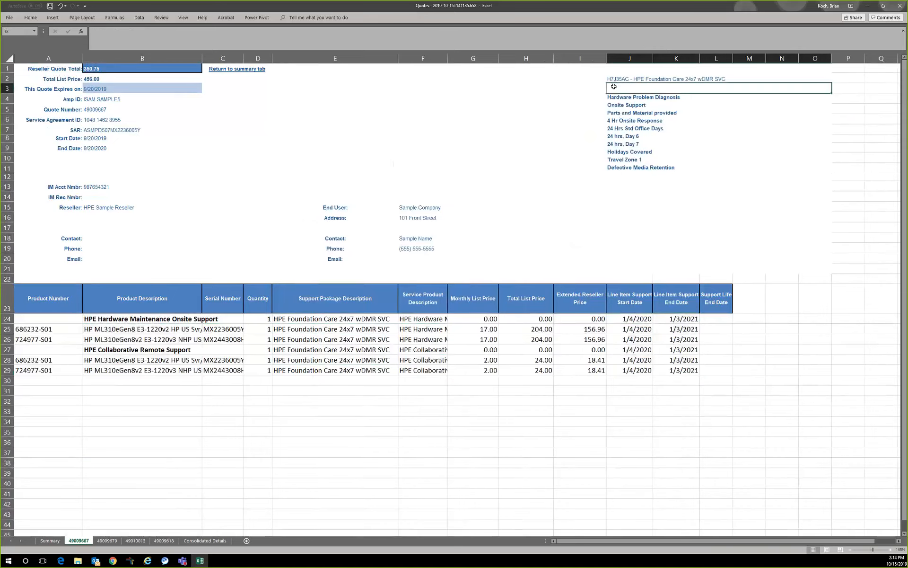
left_click(610, 105)
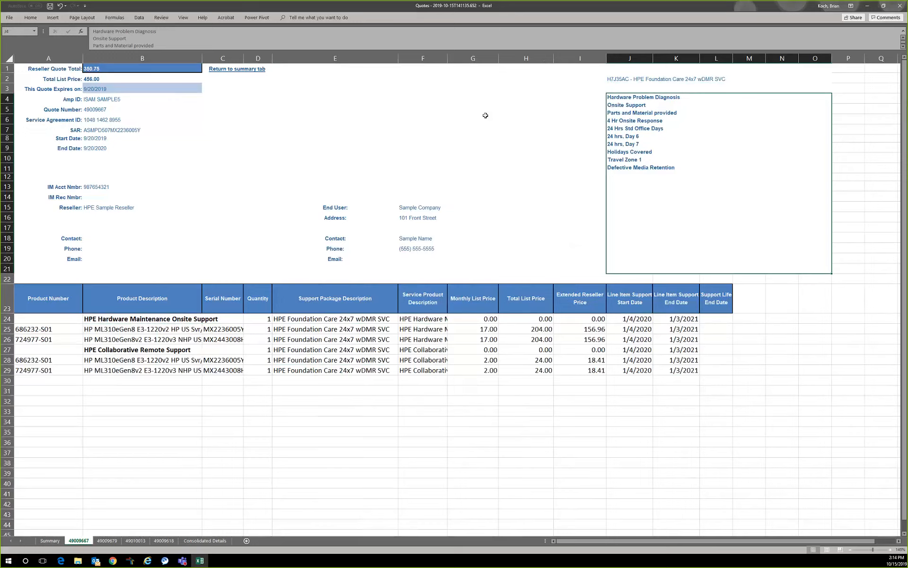
Step: Return to the Summary sheet from the quote detail and open the Consolidated Details sheet
left_click(229, 75)
key("ctrl+Page_Up")
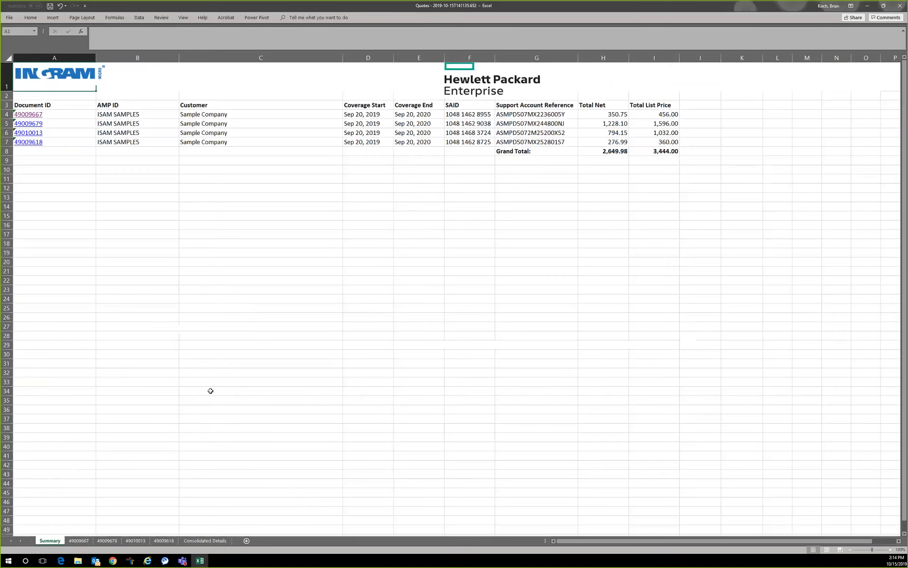
left_click(202, 541)
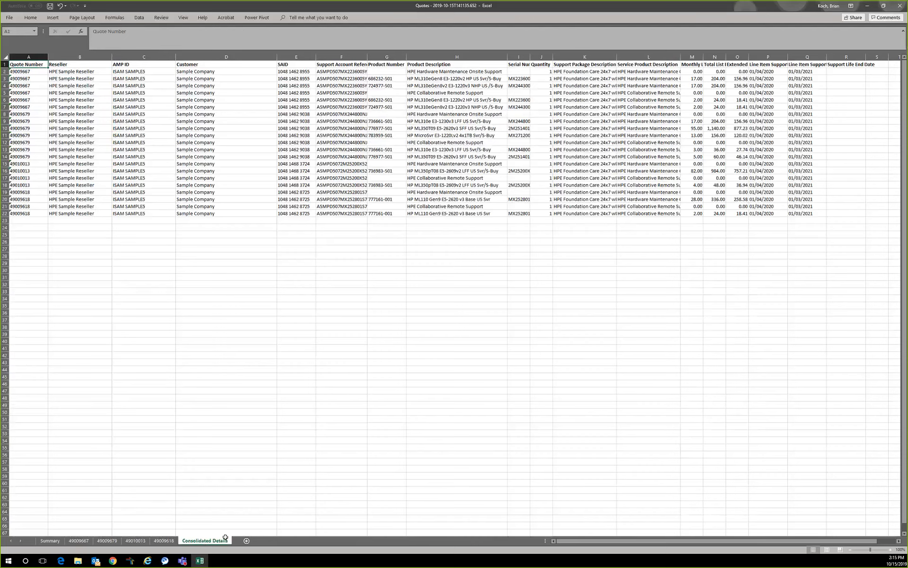
Step: Switch from the workbook to the browser, open the first listed Day-One quote, and examine its product and serial numbers
left_click(868, 6)
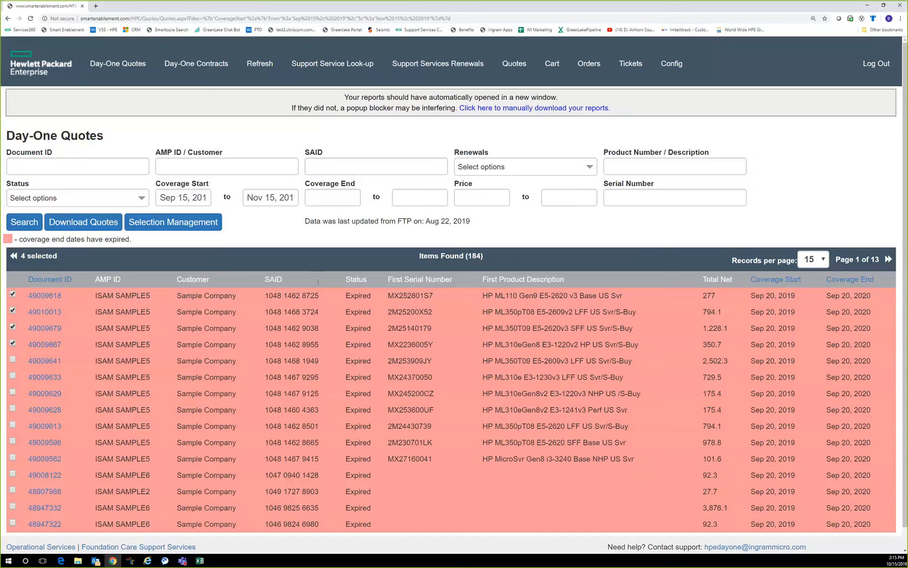
left_click(47, 297)
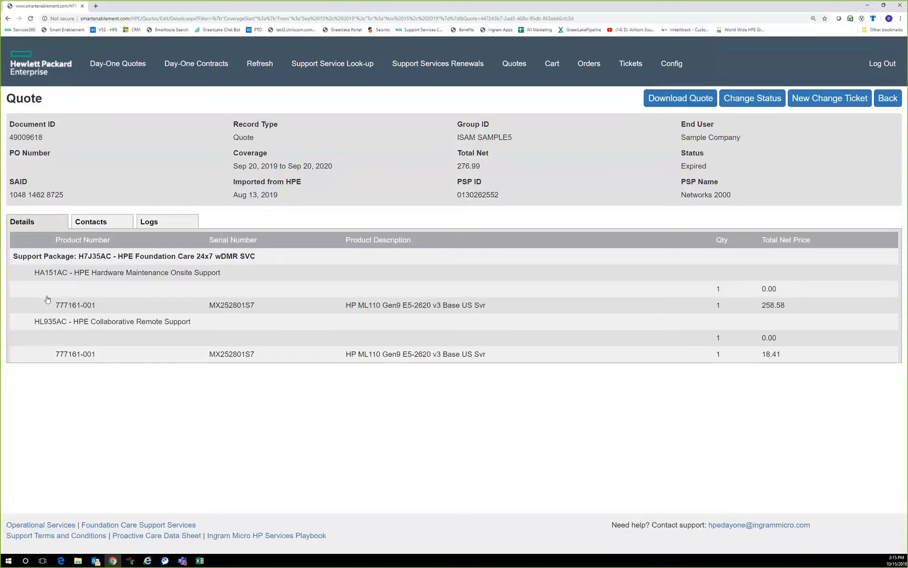
left_click_drag(58, 288, 147, 304)
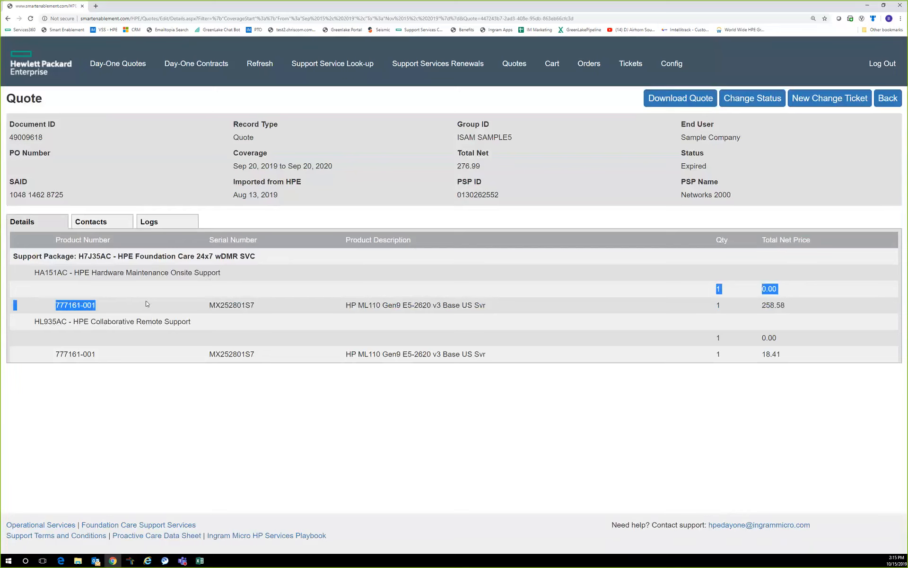
double_click(233, 303)
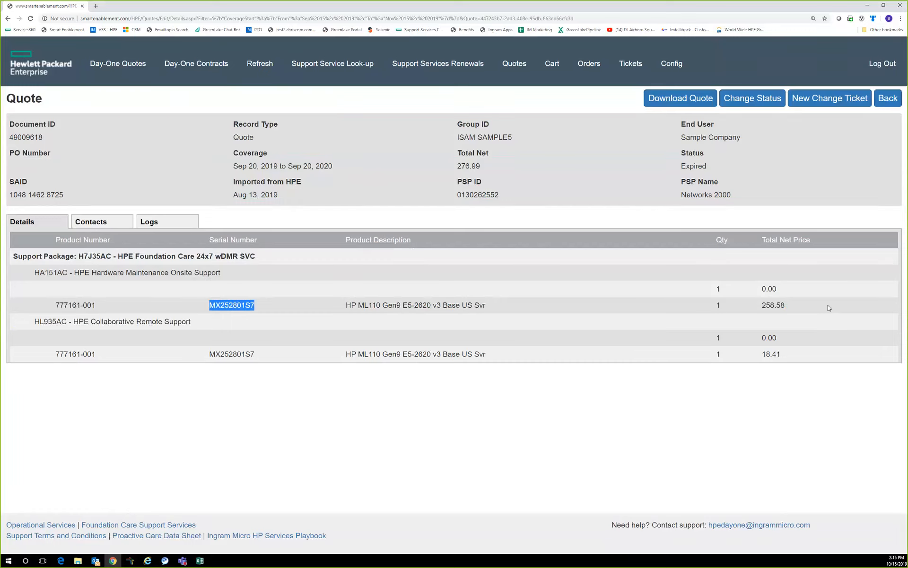
Step: Review the quote's contacts, activity logs and available status options without choosing a new status
left_click(113, 224)
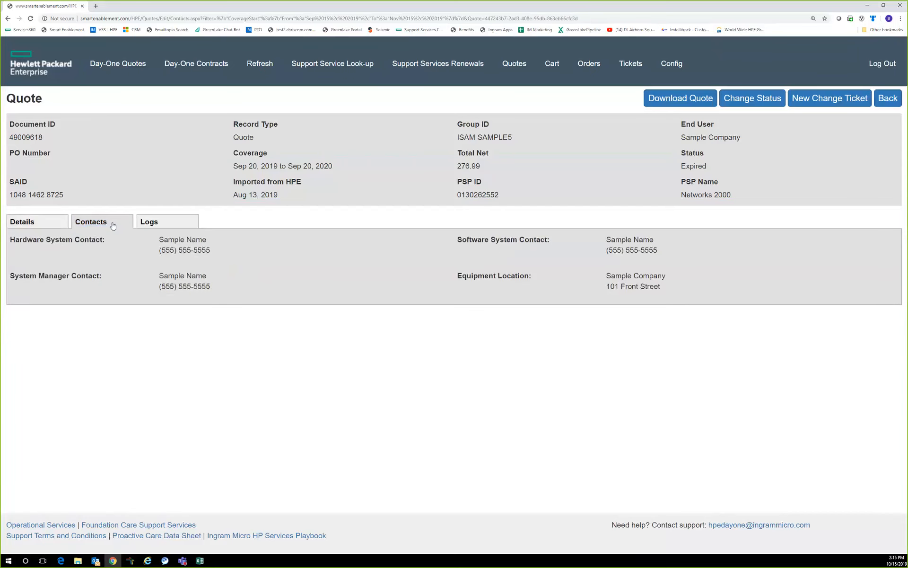
left_click(158, 225)
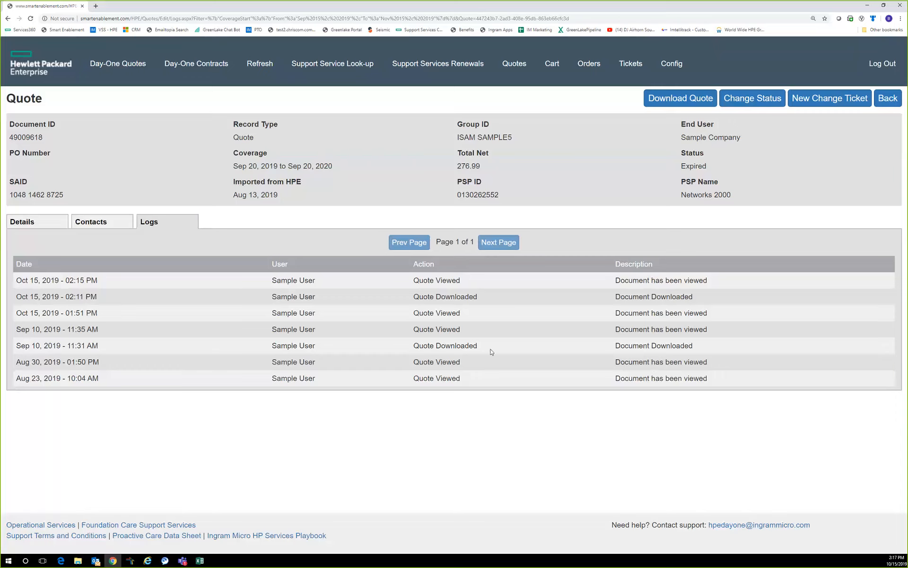
left_click(35, 222)
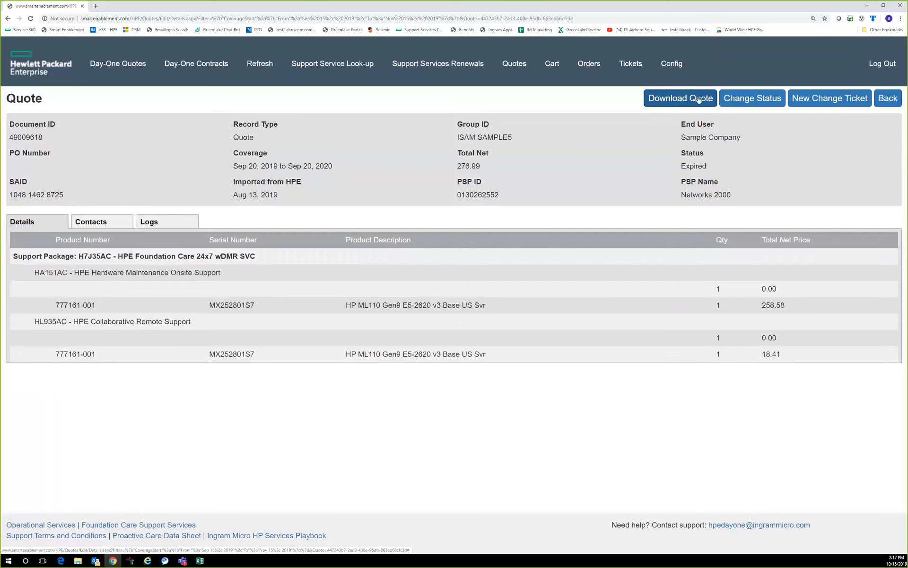
left_click(750, 101)
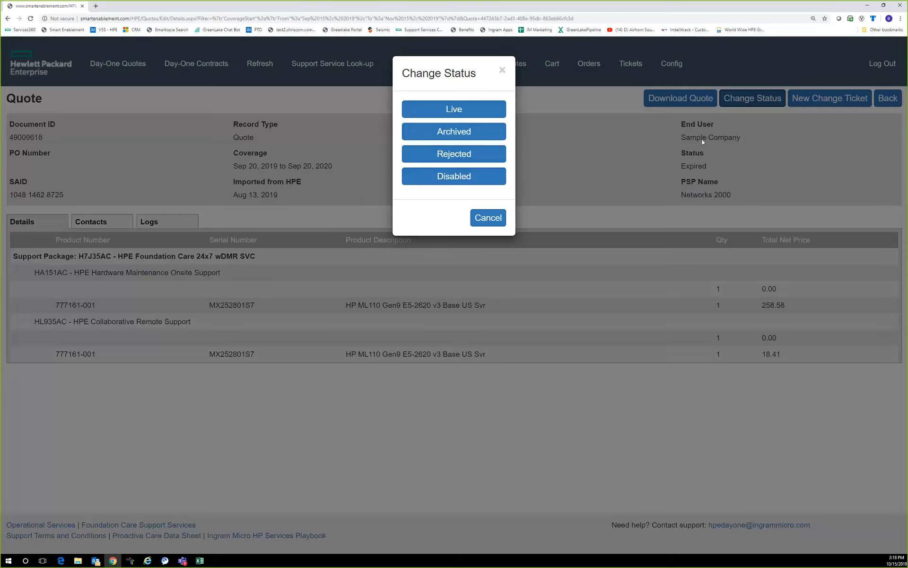
left_click(484, 218)
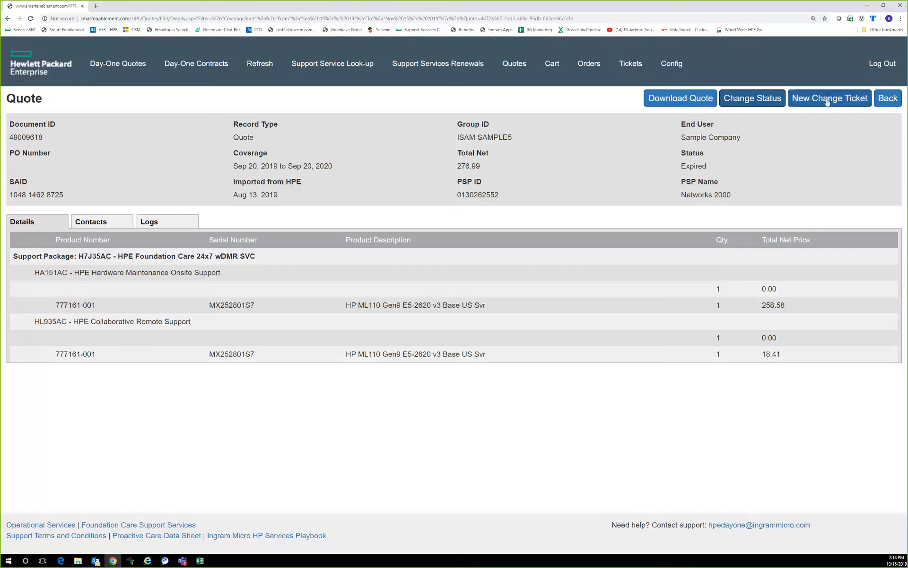
Step: Build a change ticket for the quote with the online tool and request removal of product 777161-001 under HPE Hardware Maintenance Onsite Support
left_click(827, 101)
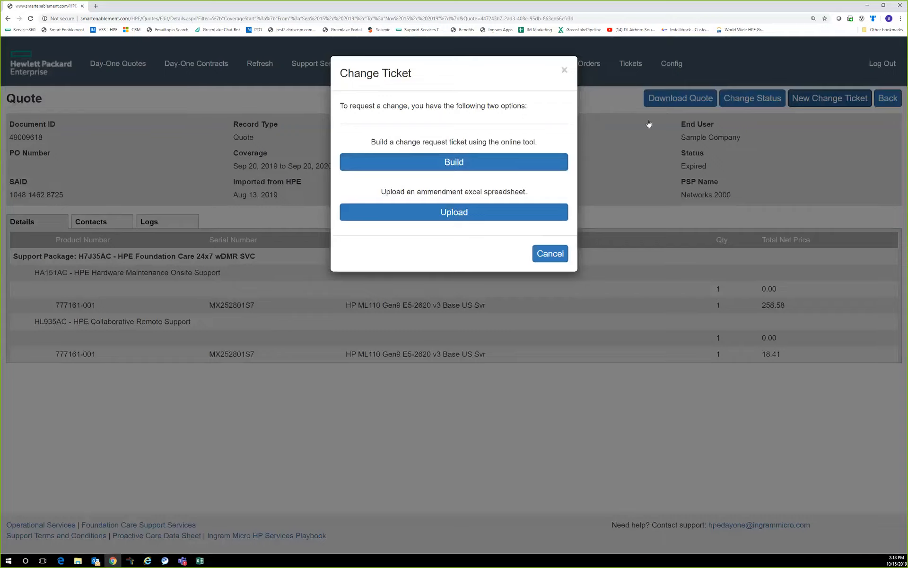
left_click(475, 168)
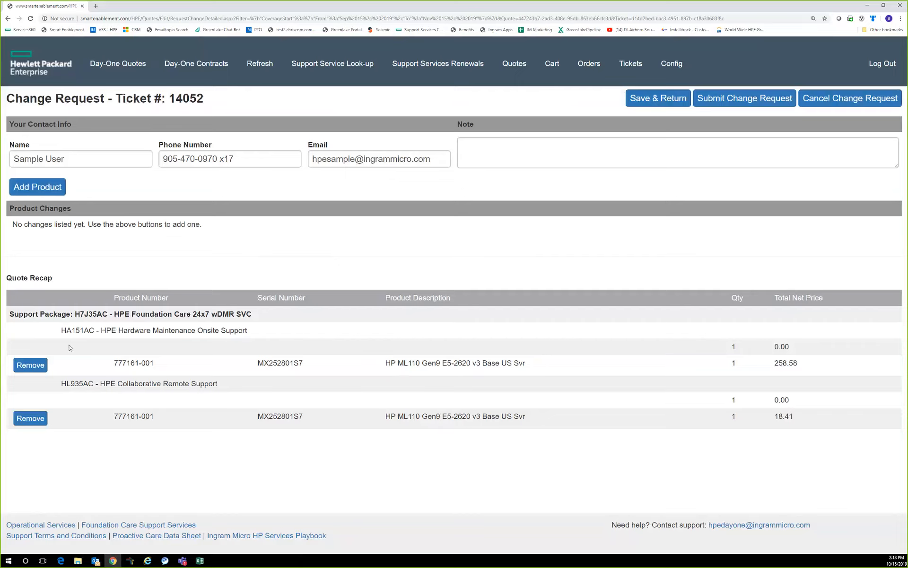
left_click(30, 364)
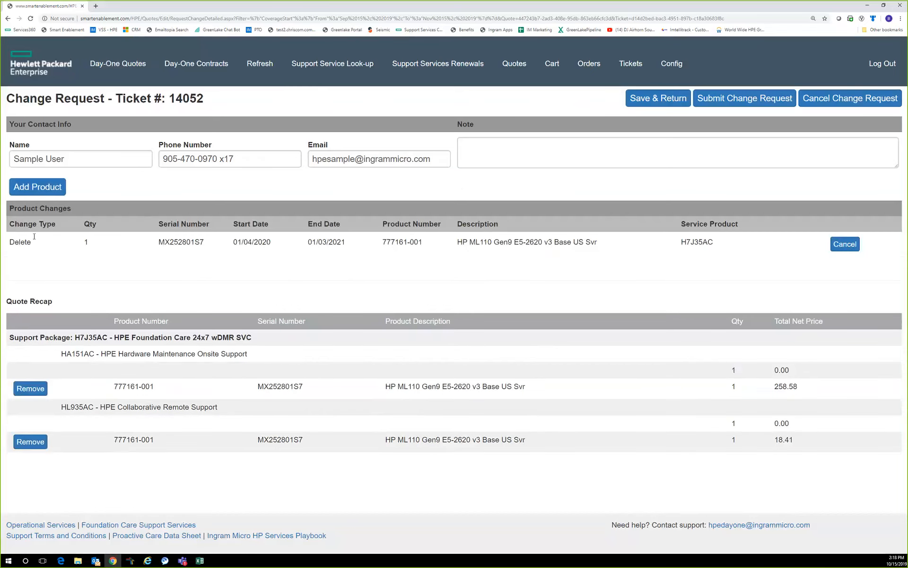
left_click_drag(15, 242, 243, 250)
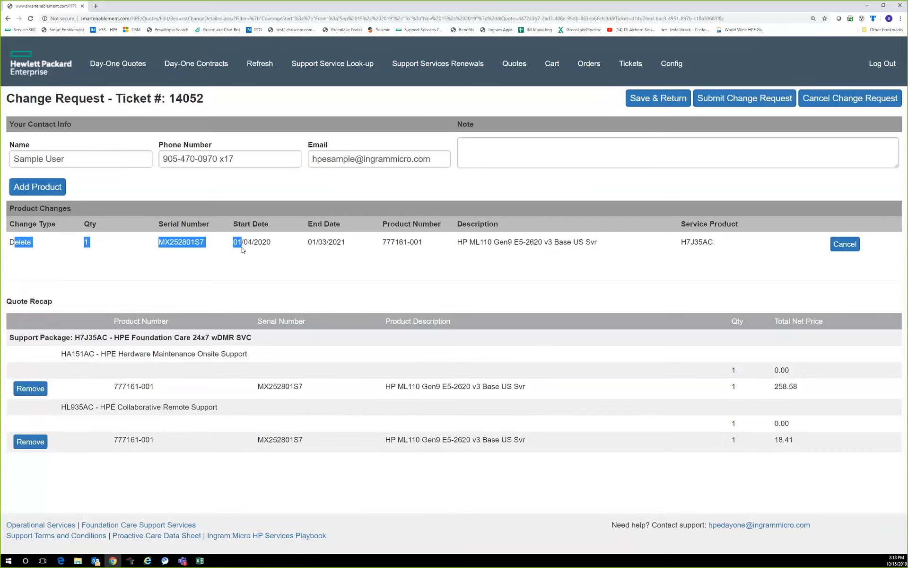
Step: Search the products by description for 356 and add the HP BL465c G5 2356 QC 1P 2G Svr, 445105-B21, to the change ticket
left_click(54, 193)
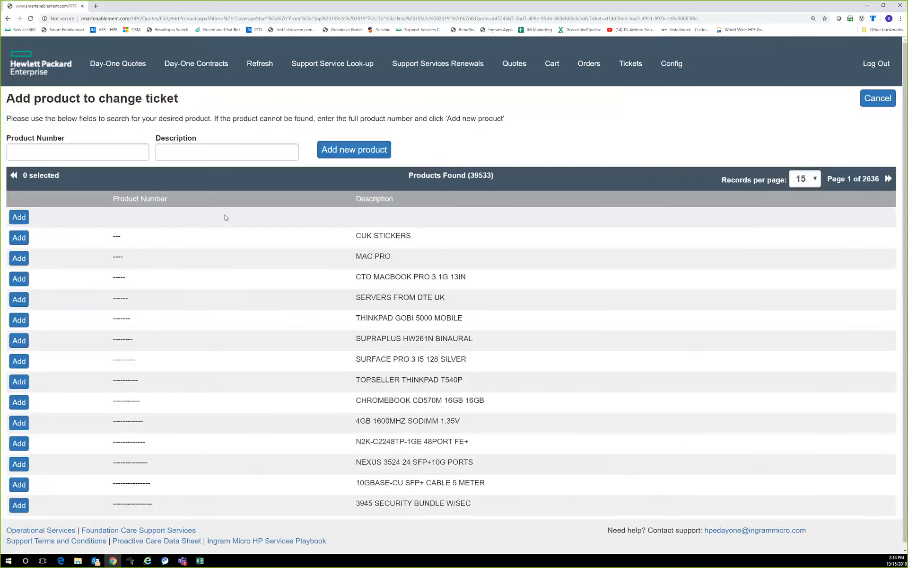
left_click(183, 153)
type("356")
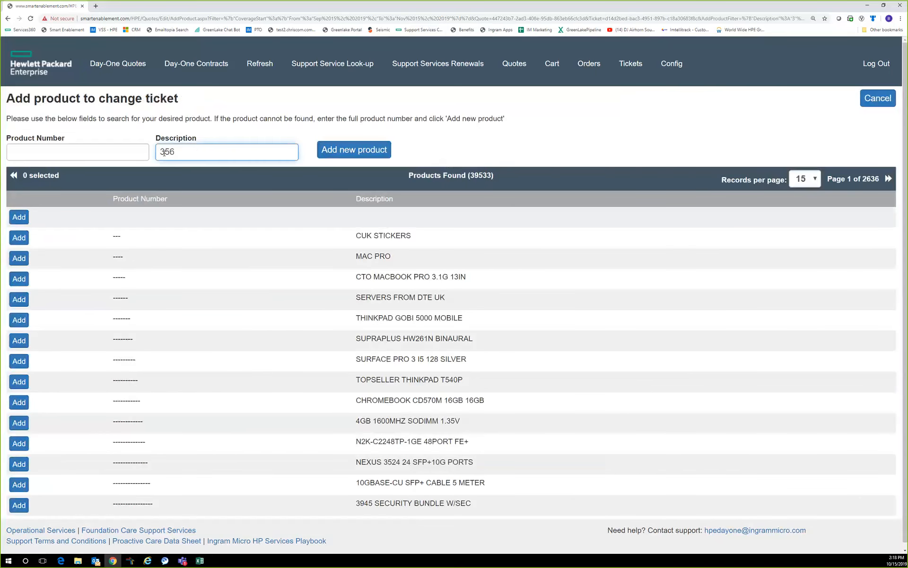
left_click_drag(177, 153, 140, 143)
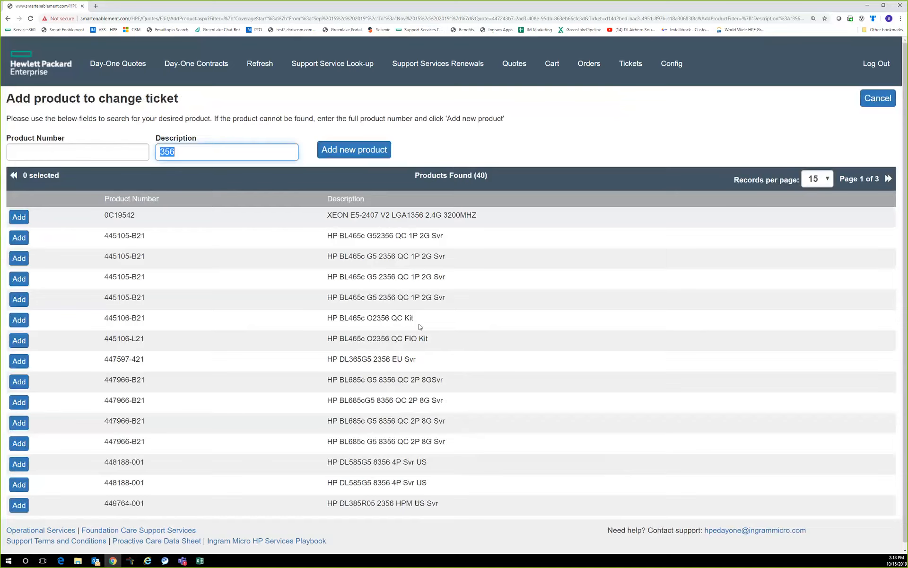
left_click(19, 259)
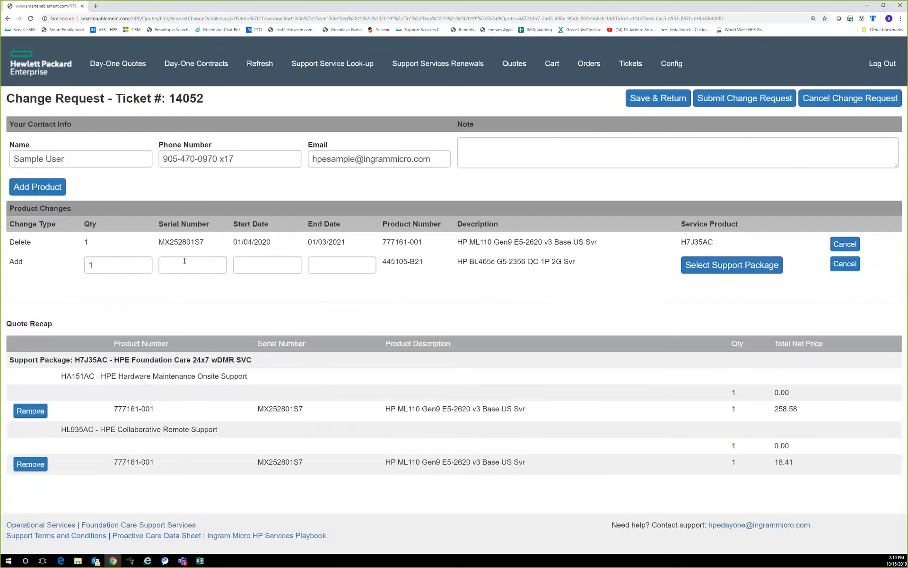
Step: Look over the added product's serial number, date and service fields and the ticket note, and cancel the change request
left_click(183, 265)
left_click(242, 265)
left_click(340, 264)
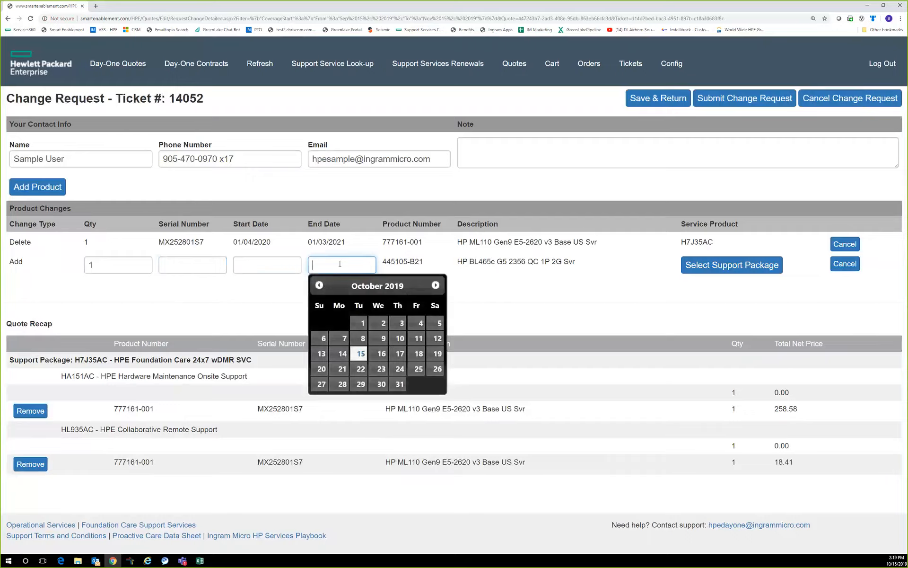
left_click(694, 245)
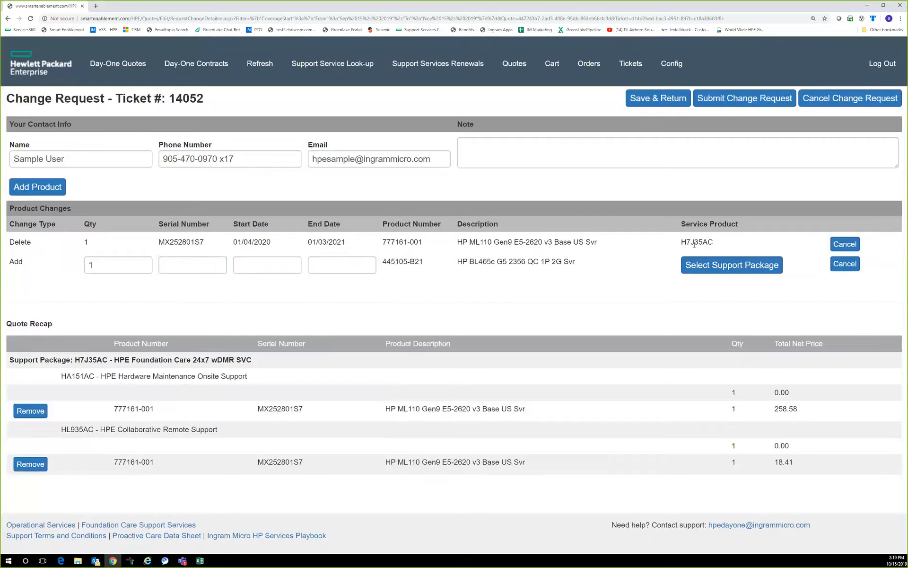
left_click_drag(686, 243, 722, 247)
left_click(649, 148)
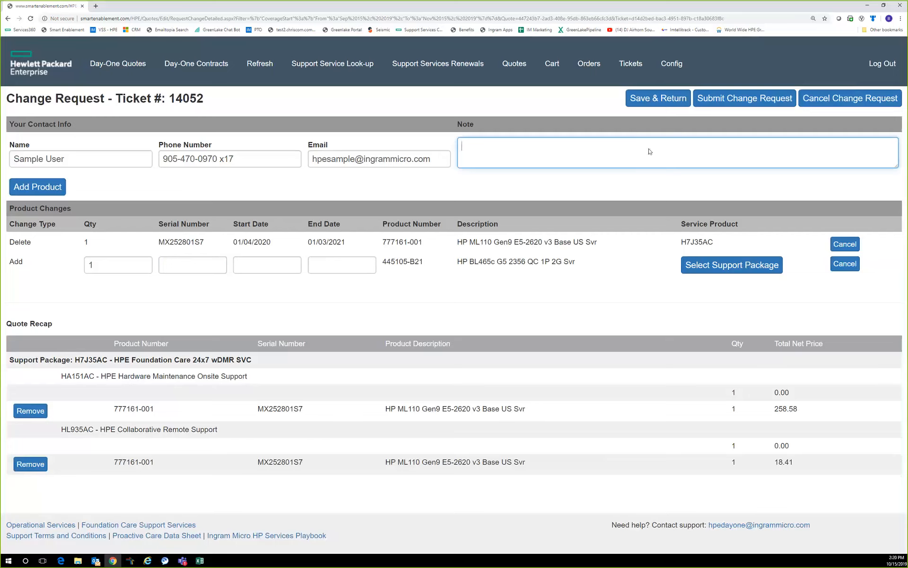
left_click(858, 98)
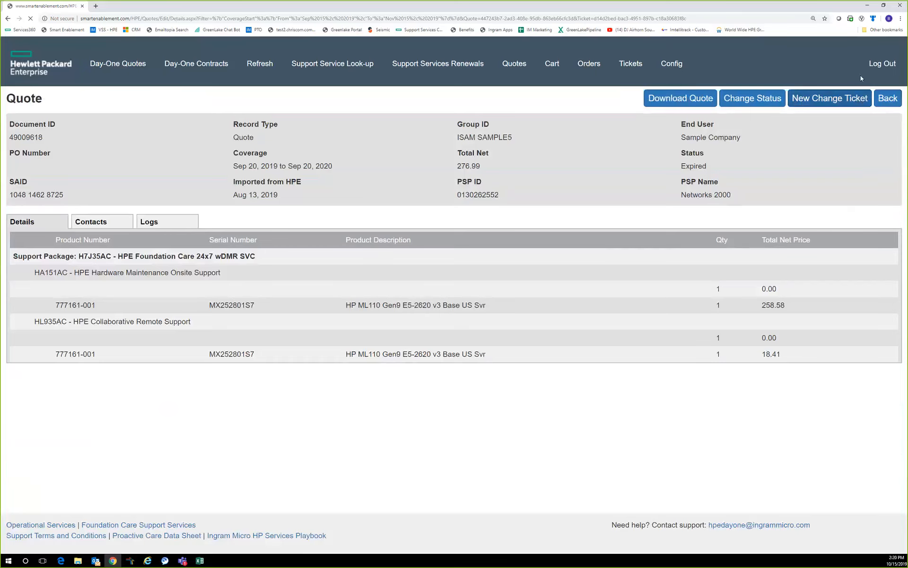
Step: Go through Day-One Quotes to the Day-One Contracts list, inspect its PO Number filter, and open the first listed contract
left_click(119, 68)
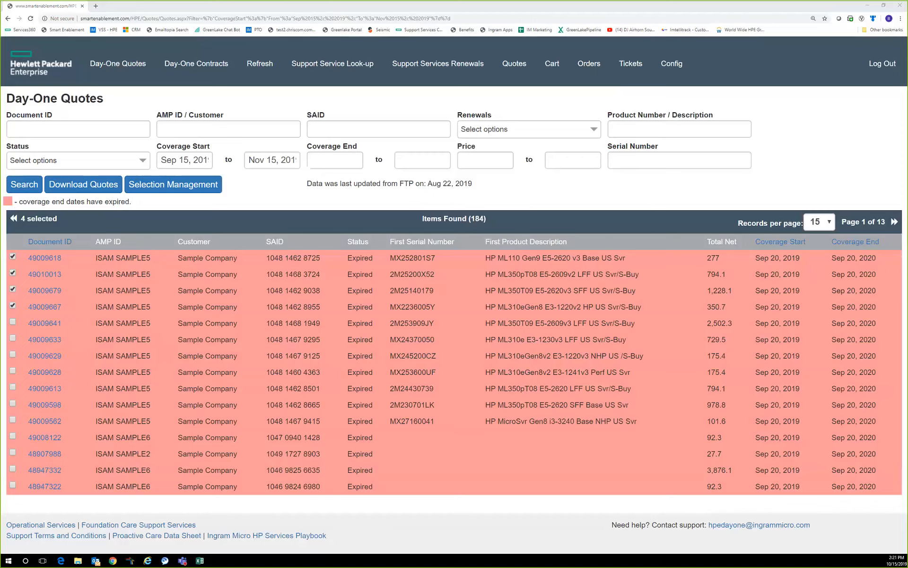
left_click(176, 68)
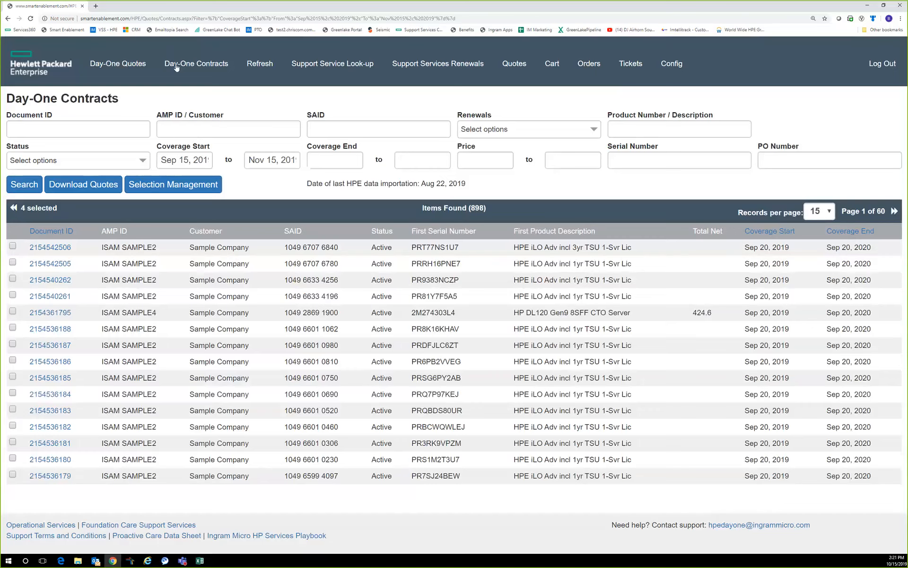
left_click(785, 157)
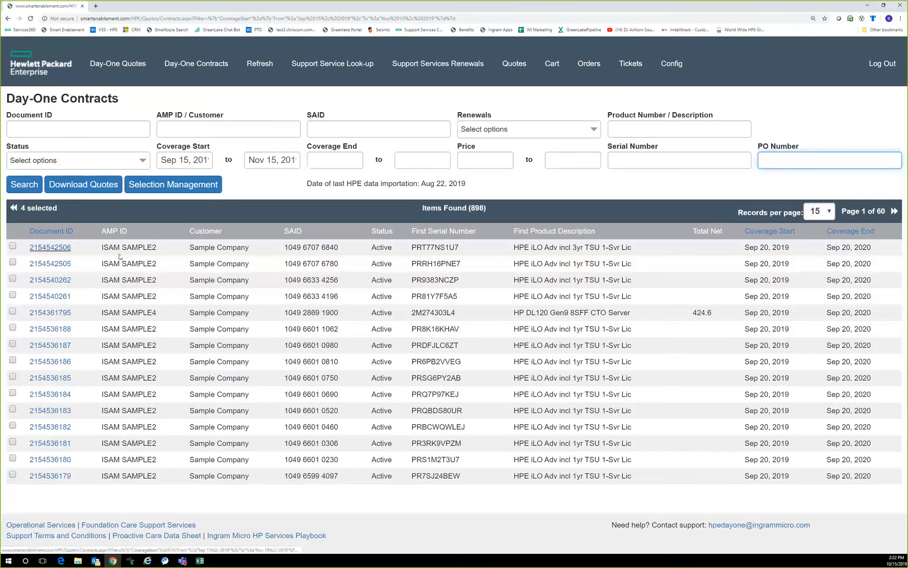
left_click(56, 248)
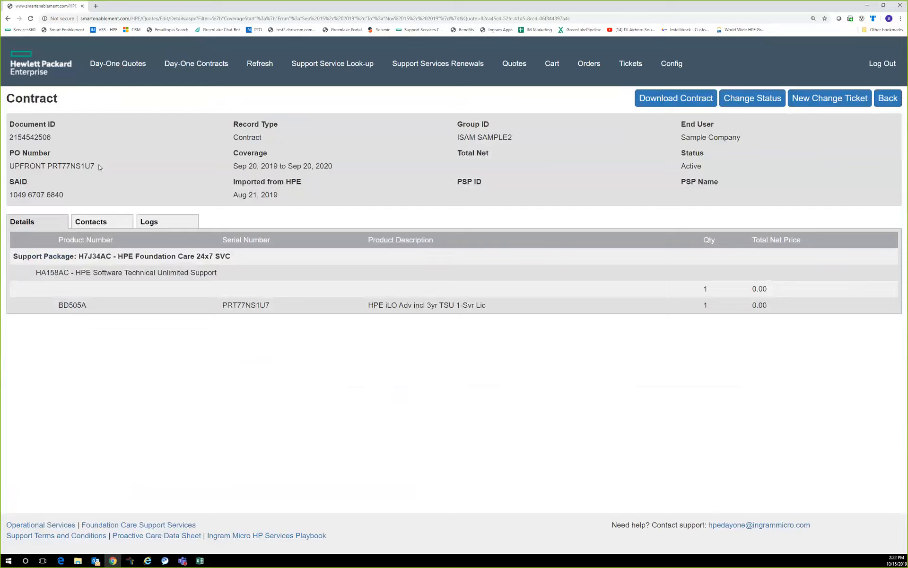
Step: Download the contract as a PDF without pricing, review its support account details, and close the document
left_click(676, 99)
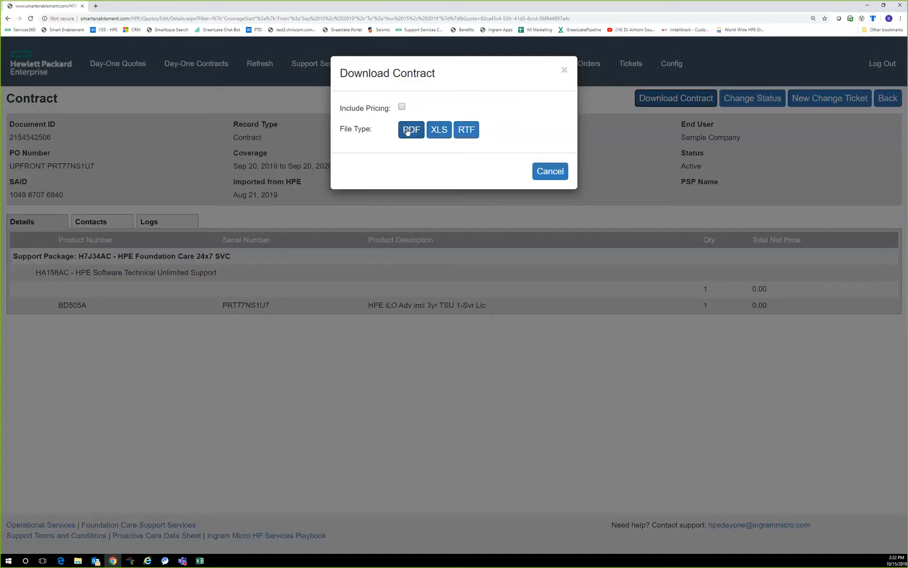
left_click(407, 131)
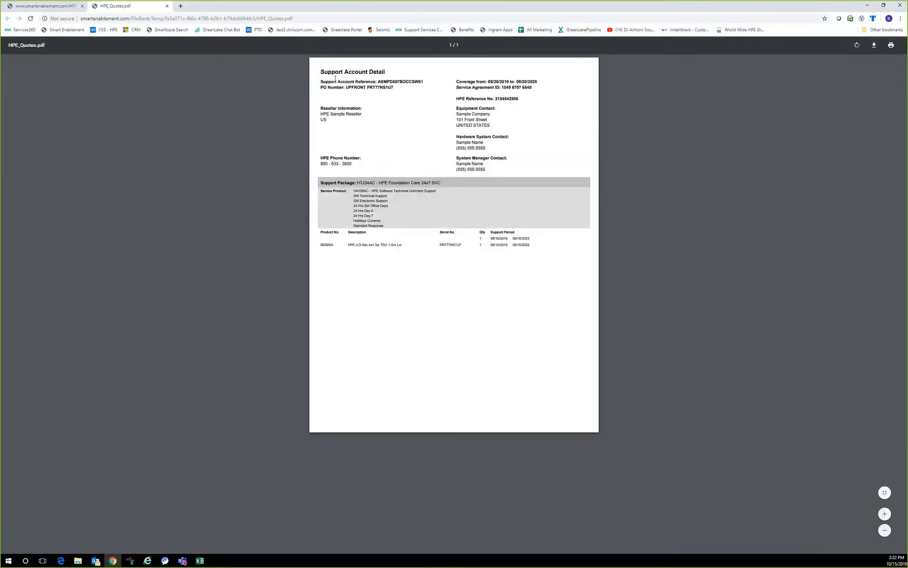
left_click_drag(453, 138, 563, 257)
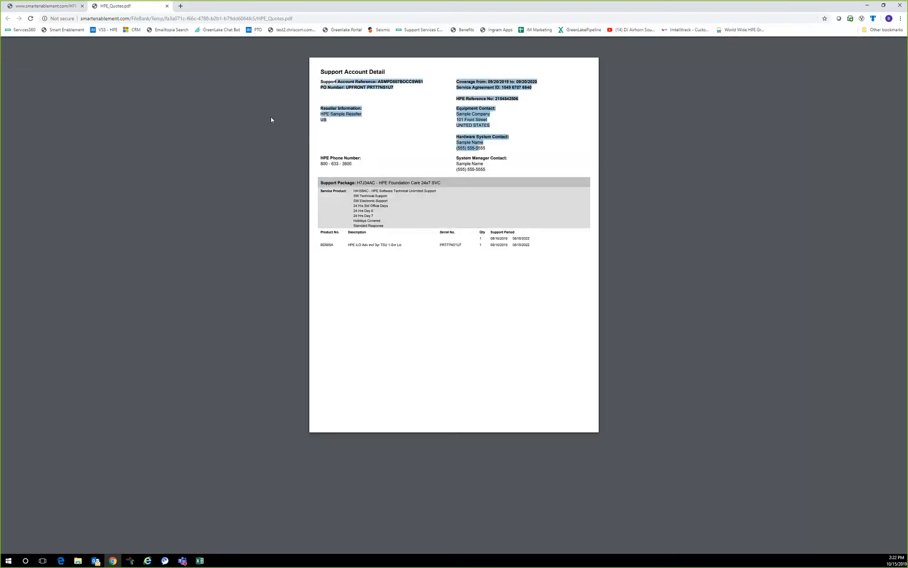
left_click(167, 6)
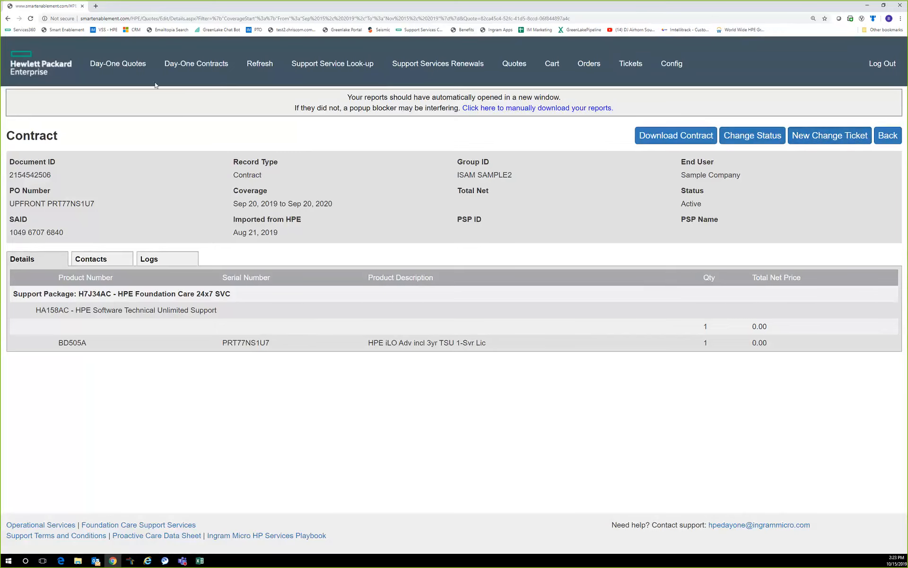
Step: Select the first two contracts in the Day-One Contracts list and activate the PO Number filter
left_click(167, 68)
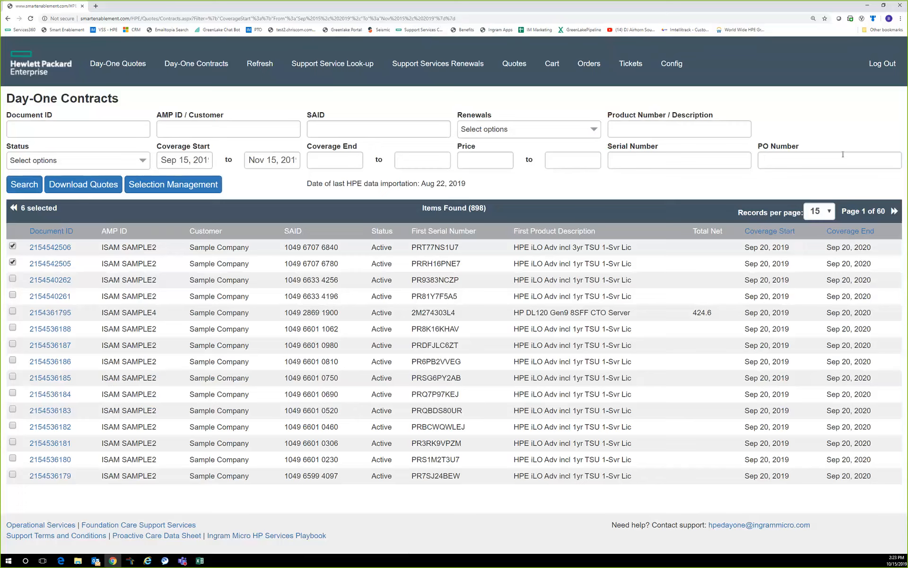
left_click(816, 161)
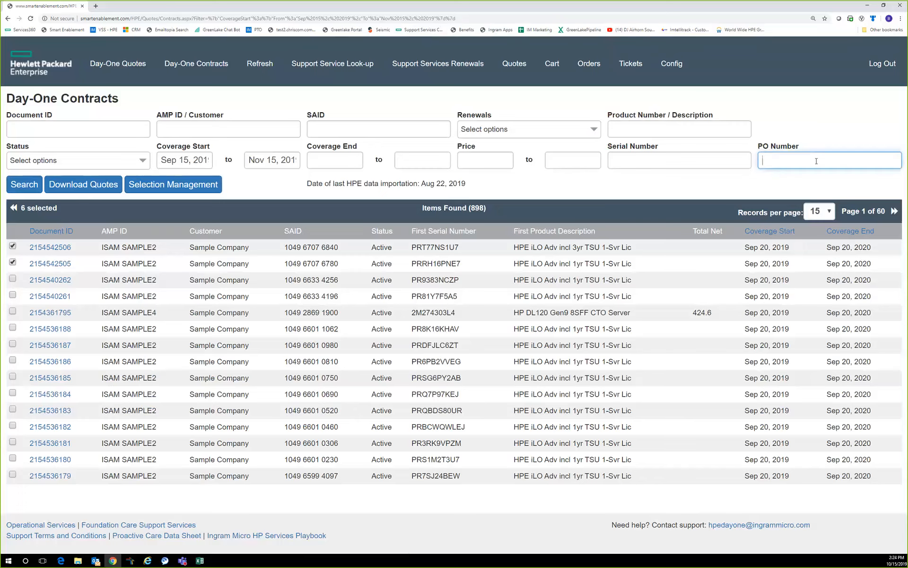
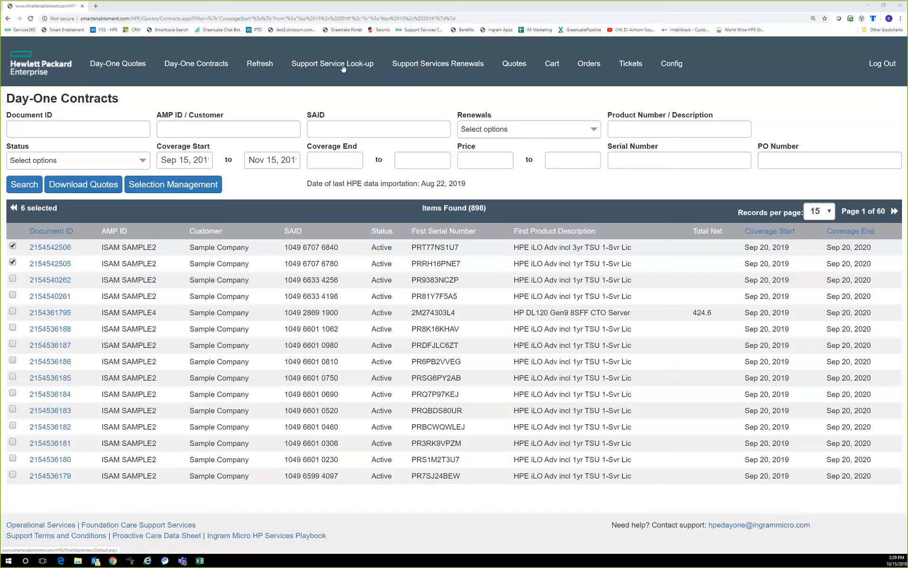
Step: Look up the support services for serial number MXQ31202WY in Support Service Look-up
left_click(343, 69)
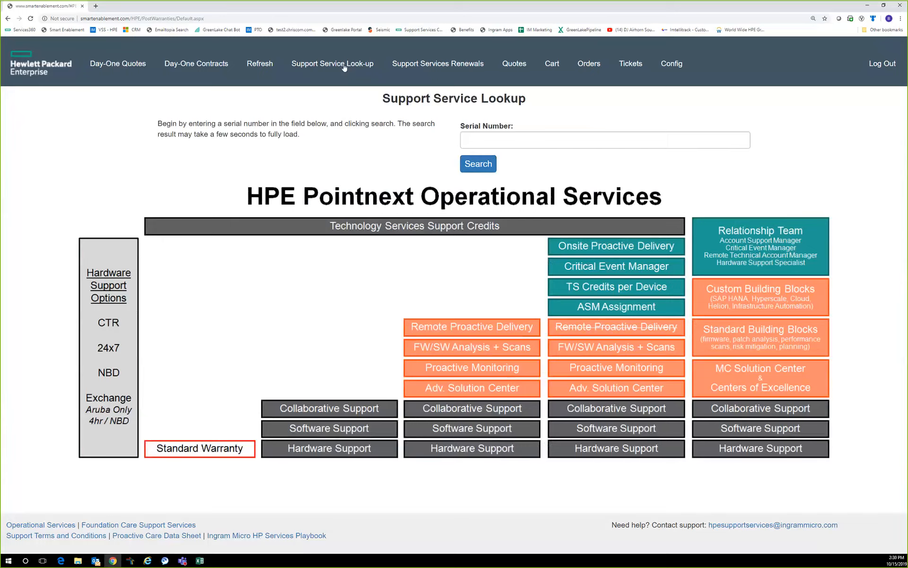
left_click(471, 140)
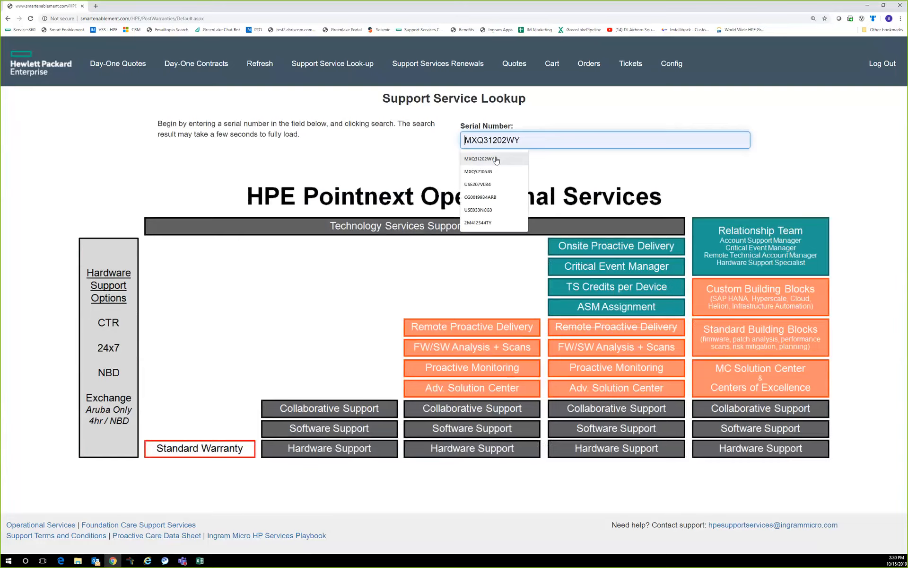
left_click(497, 160)
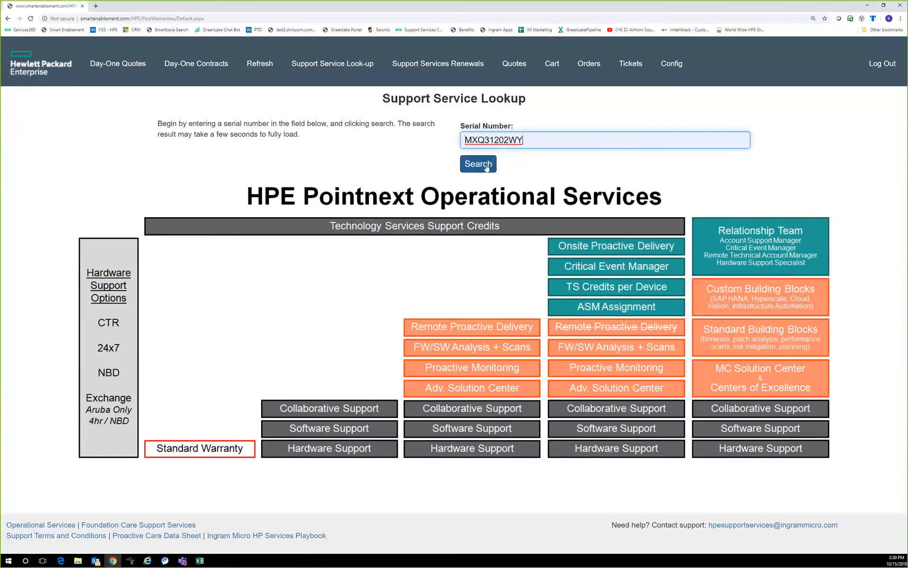
left_click(487, 167)
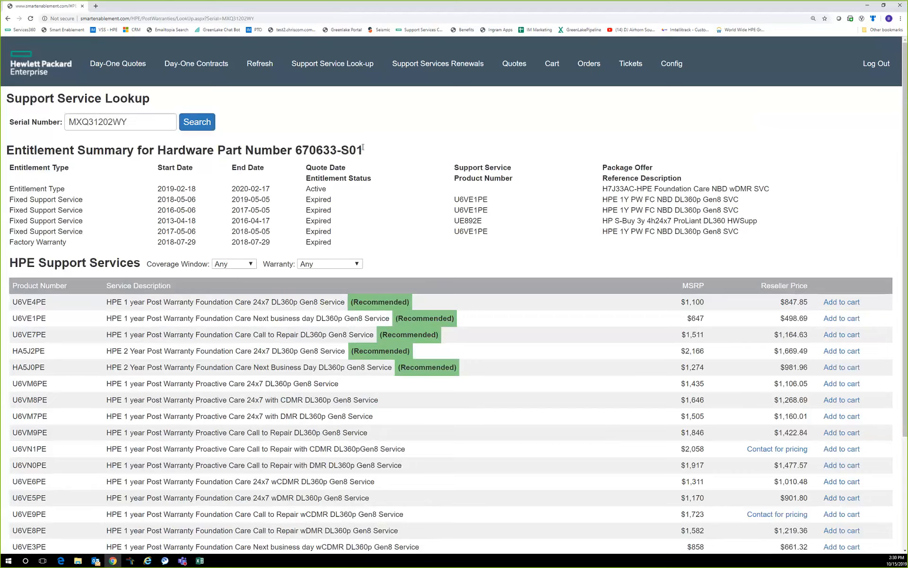
Step: Examine the entitlement summary's hardware part number, entitlement types, start and end dates, and package offer descriptions
left_click_drag(362, 148, 298, 149)
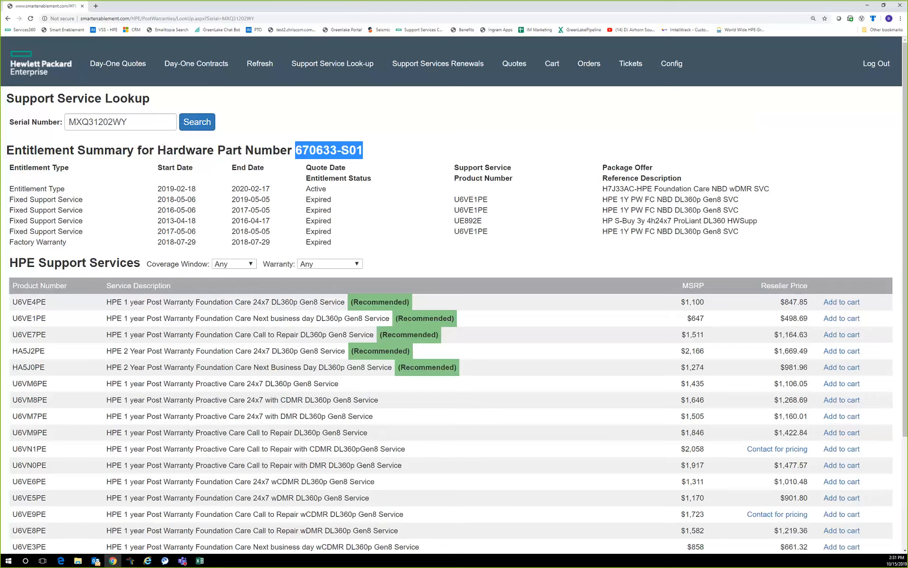
left_click_drag(86, 150, 397, 150)
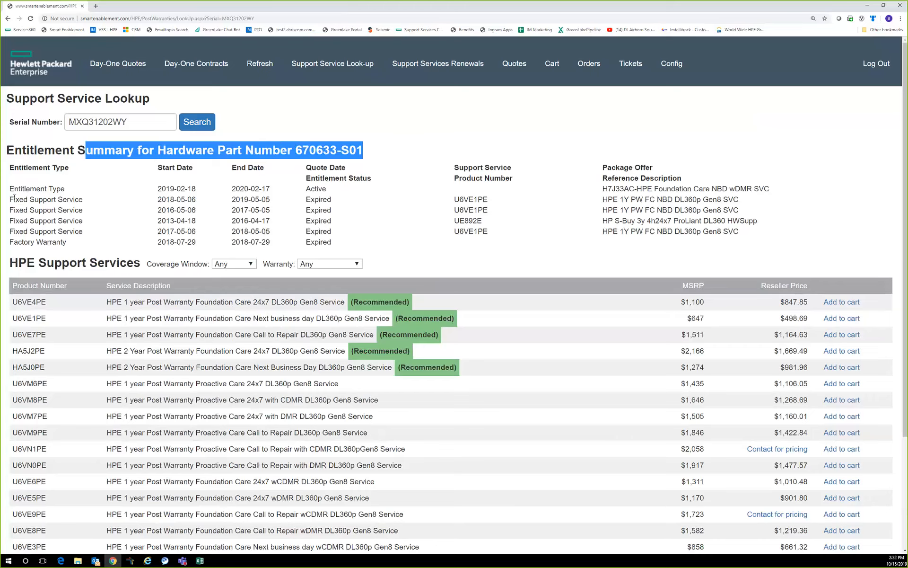
left_click_drag(14, 199, 512, 224)
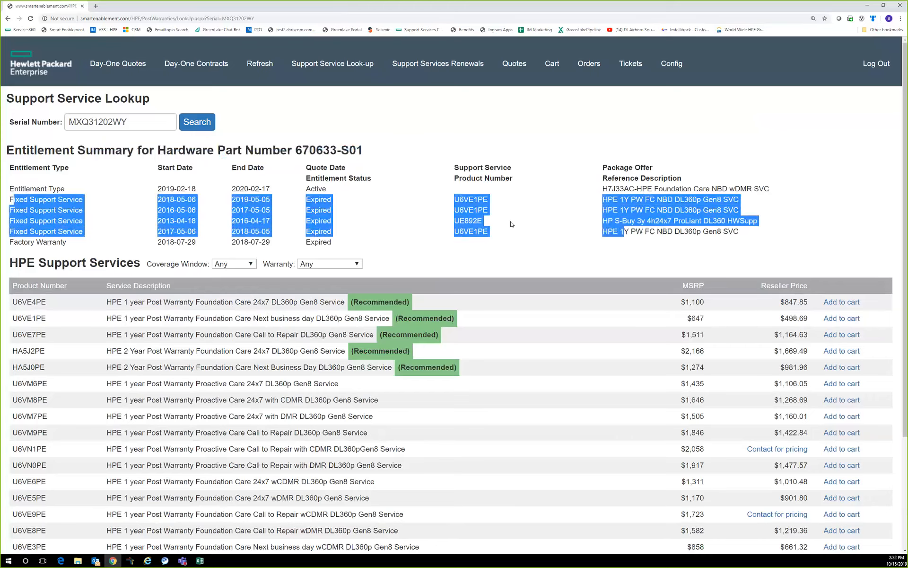
left_click(147, 195)
left_click_drag(30, 190, 724, 230)
left_click(318, 193)
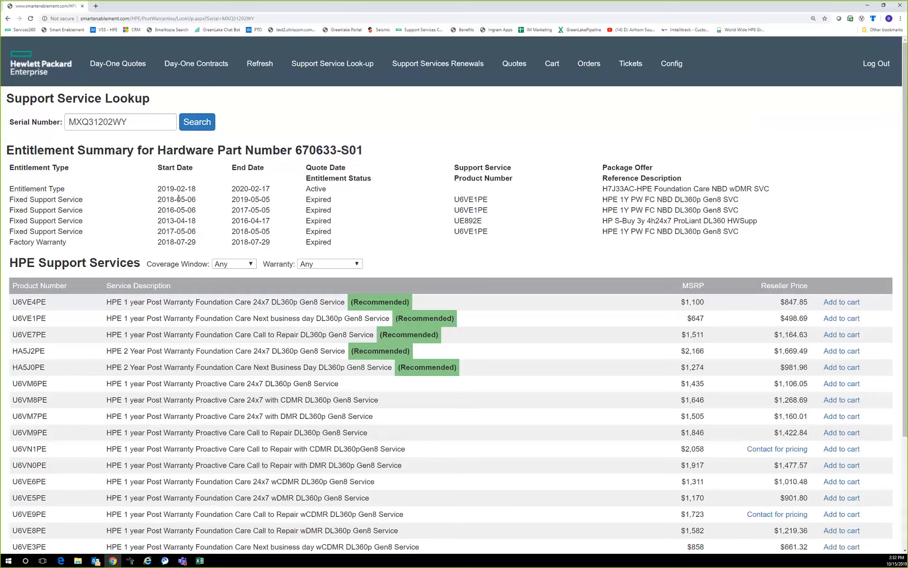
left_click_drag(176, 199, 286, 193)
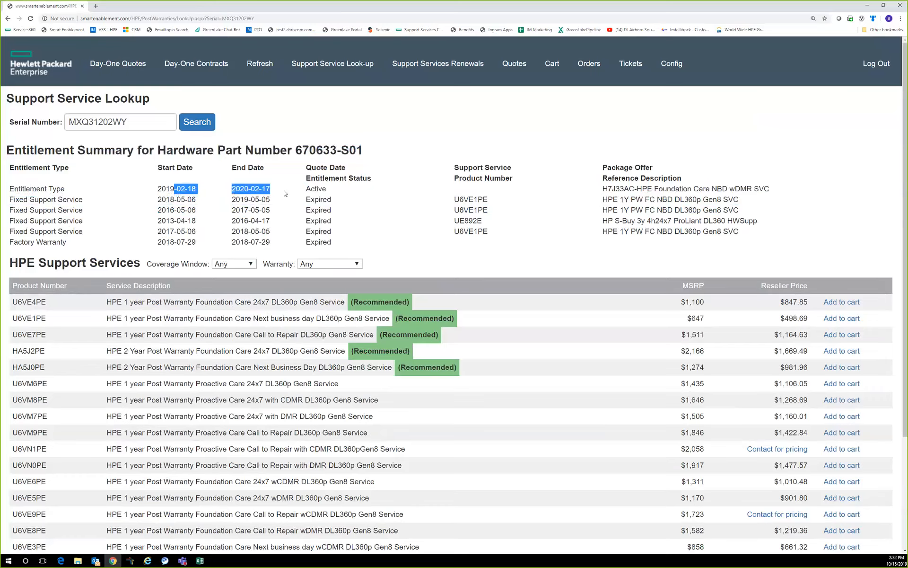
left_click_drag(608, 199, 746, 241)
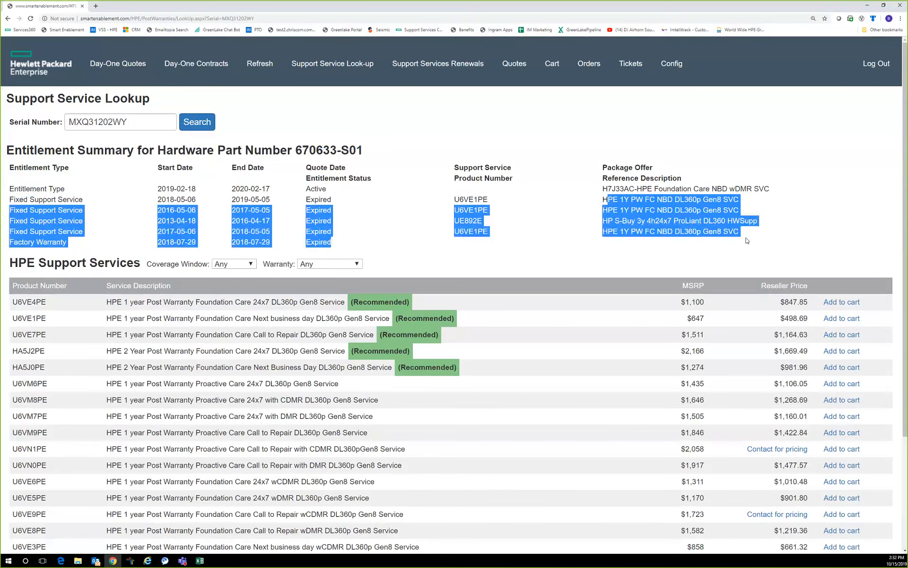
left_click(370, 257)
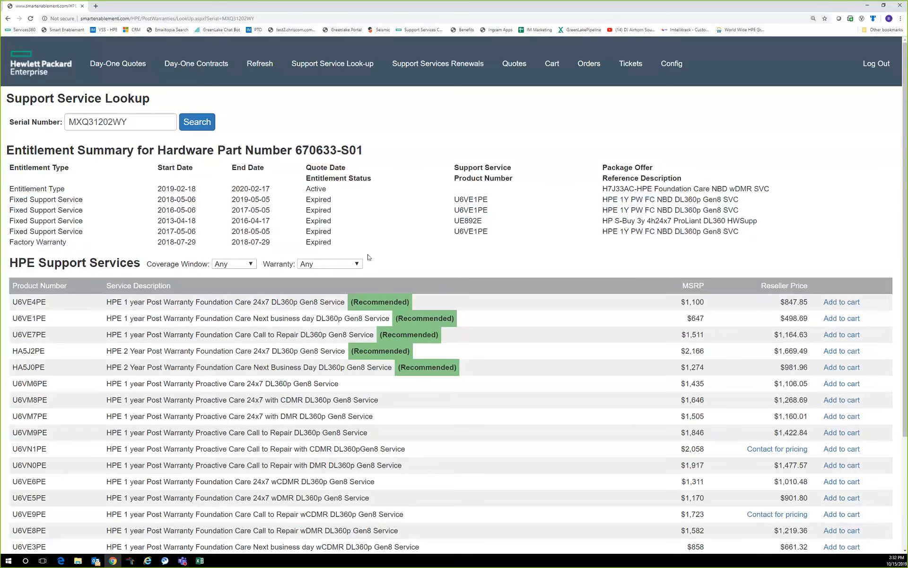
Step: Inspect the Coverage Window and Warranty filter options and the first recommended service's product number, description, MSRP and reseller price
left_click(252, 264)
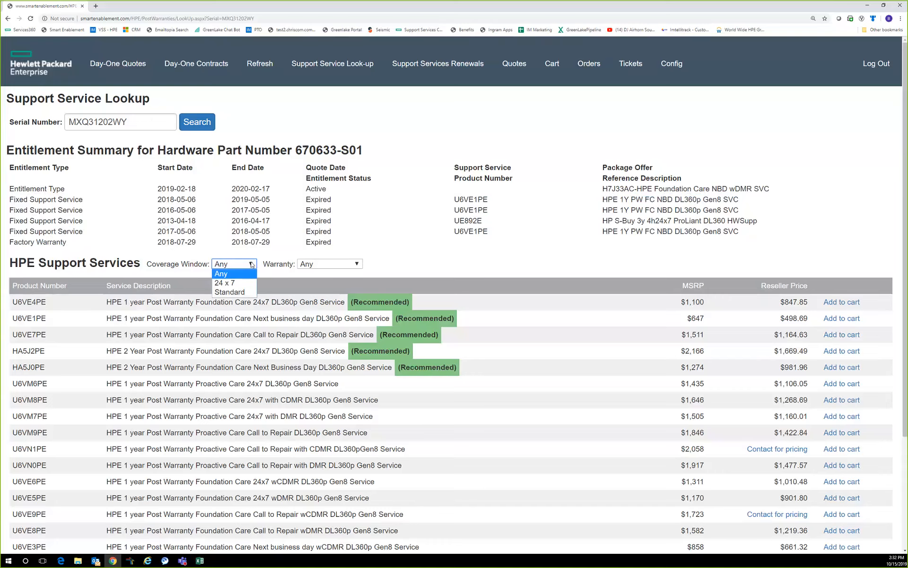
left_click(358, 265)
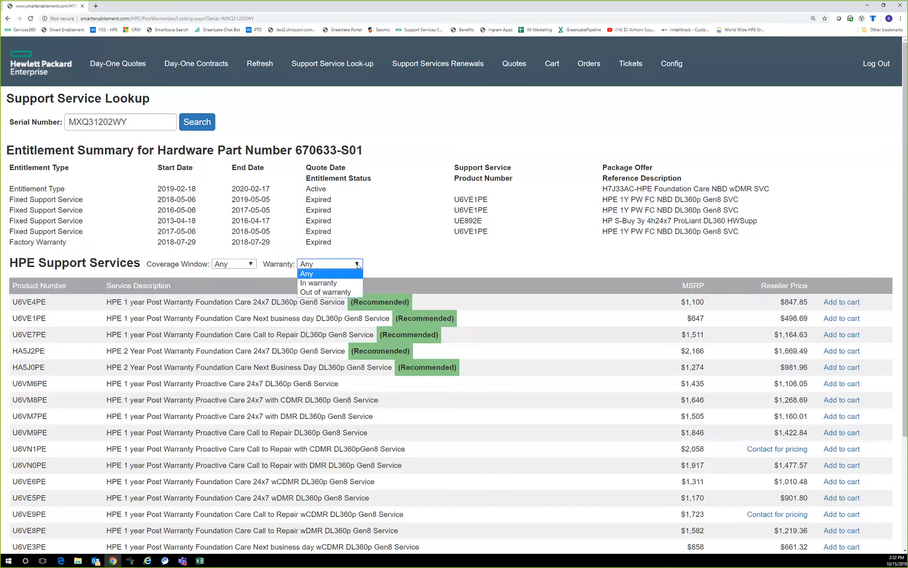
scroll(396, 256, "down", 3)
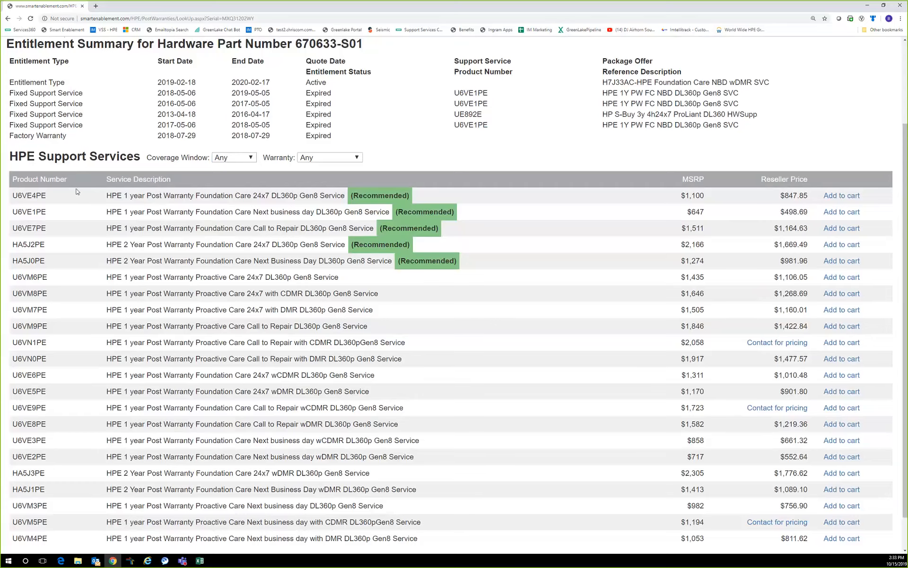
left_click_drag(22, 195, 68, 194)
left_click_drag(133, 195, 274, 195)
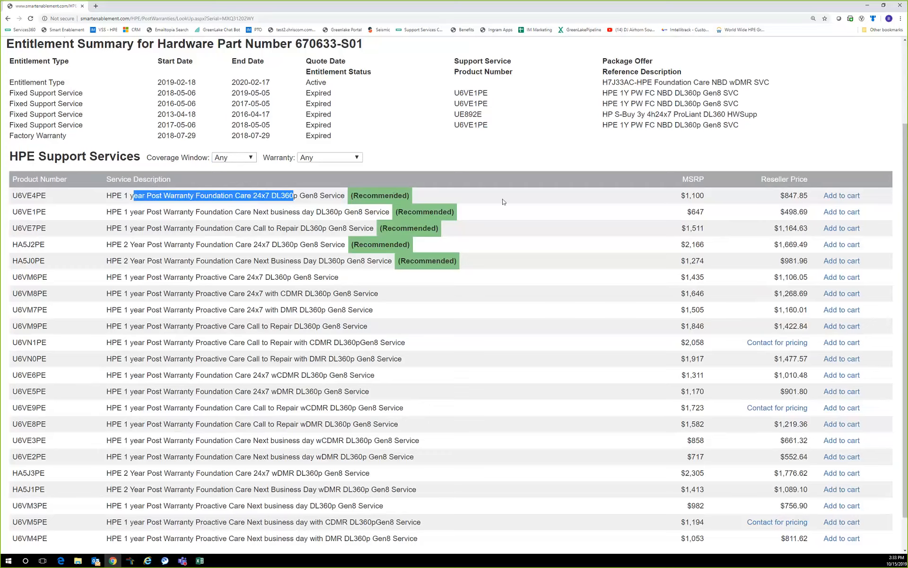
left_click_drag(679, 196, 720, 196)
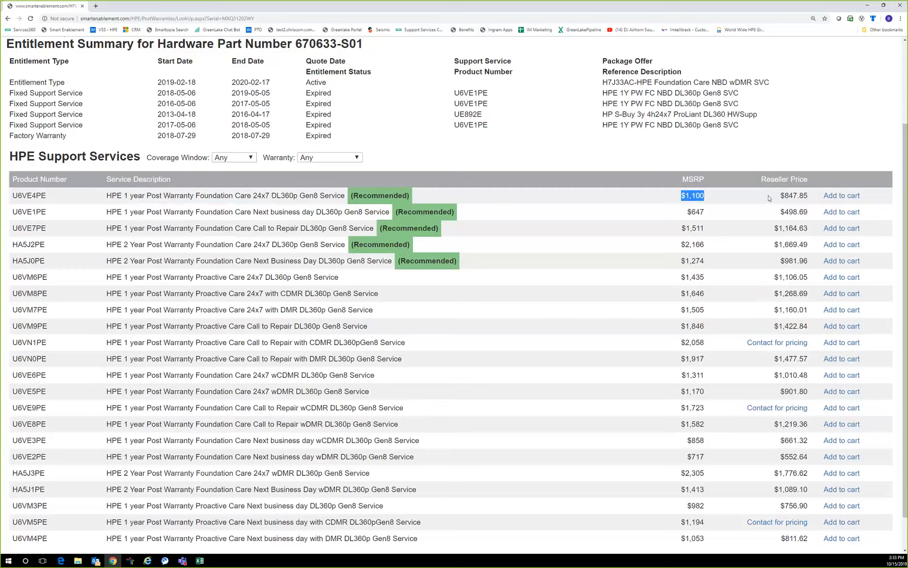
left_click_drag(817, 194, 768, 198)
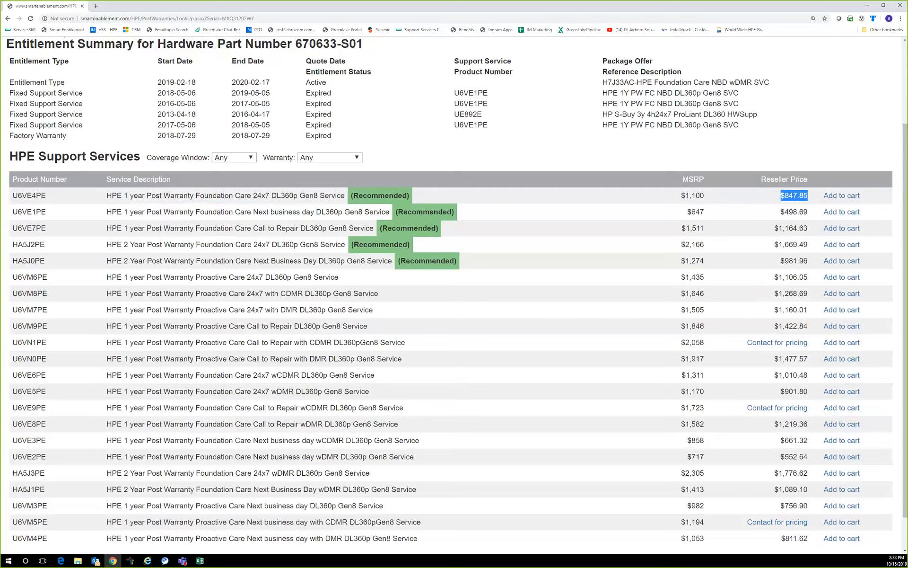
Step: Add one U6VE4PE 1 year Post Warranty Foundation Care 24x7 service to the cart and return to the lookup results
scroll(818, 283, "up", 3)
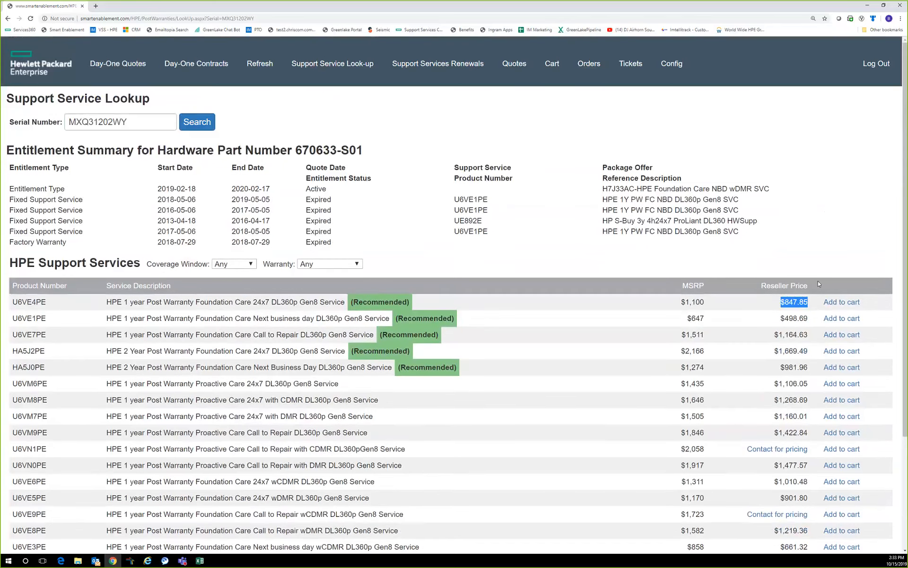
left_click(844, 303)
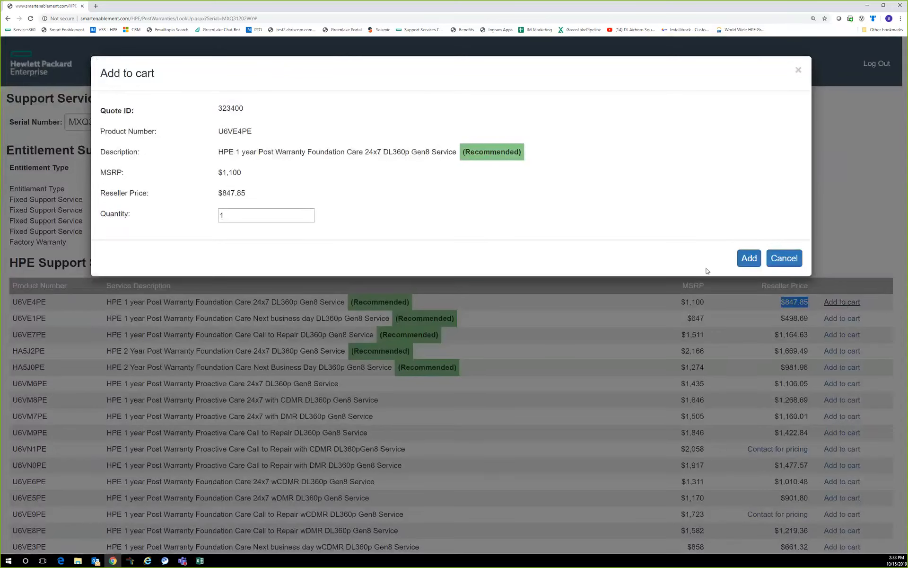
left_click_drag(209, 106, 244, 122)
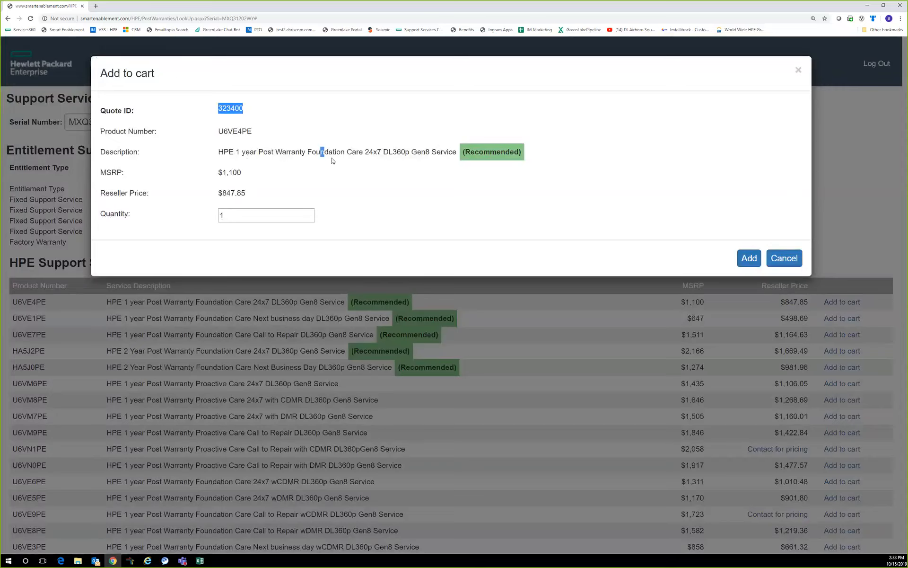
left_click_drag(320, 152, 324, 152)
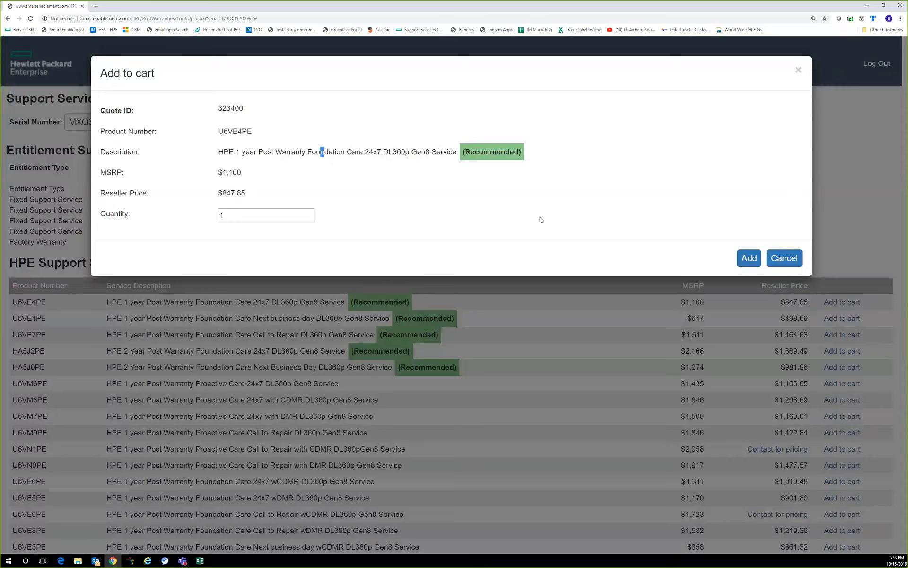
left_click(748, 258)
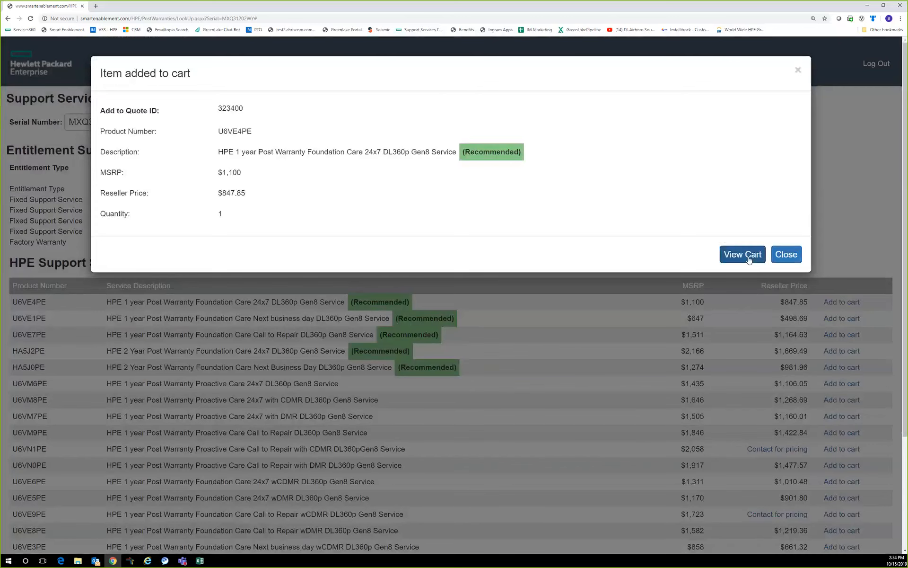
left_click(774, 260)
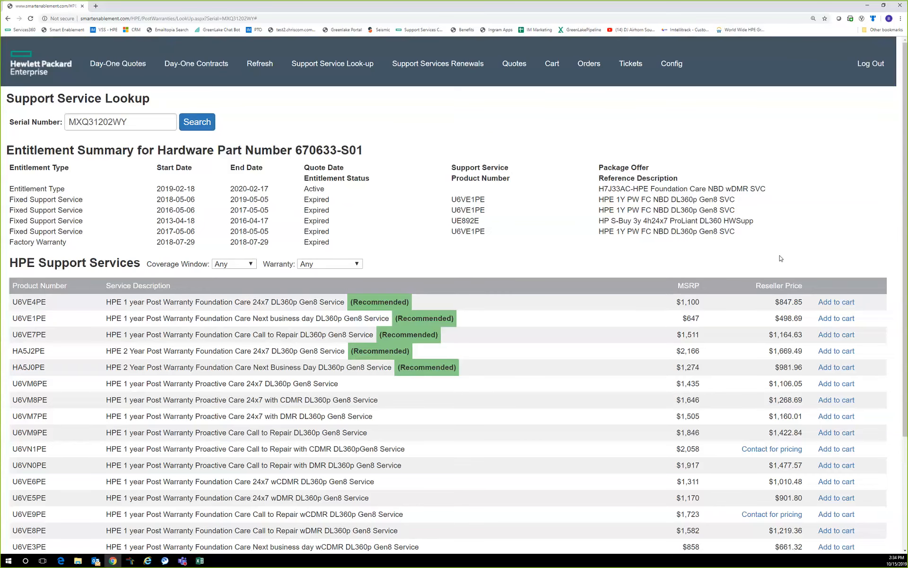
Step: Look through the remaining HPE Support Services and try the Contact for pricing link of service U6VN1PE
scroll(701, 322, "down", 1)
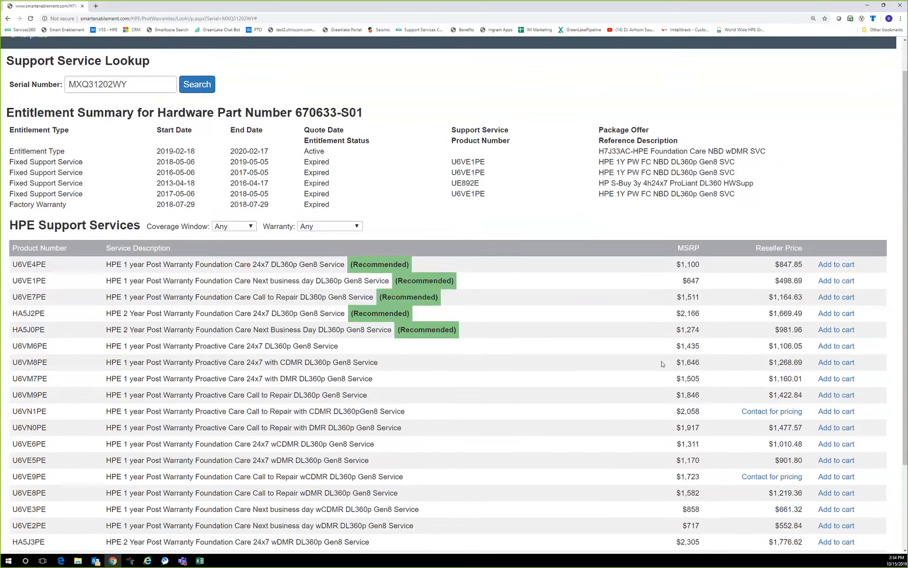
scroll(662, 364, "down", 2)
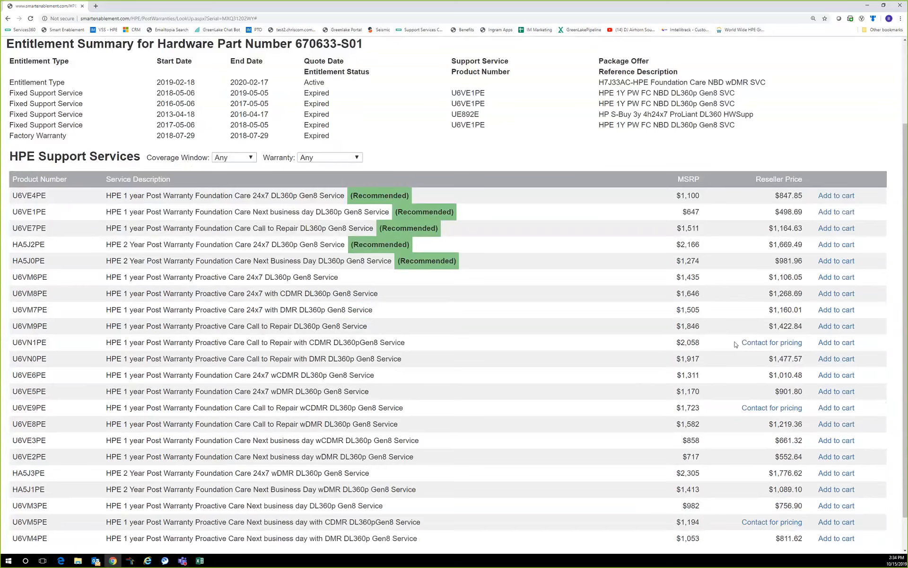
left_click_drag(739, 342, 804, 345)
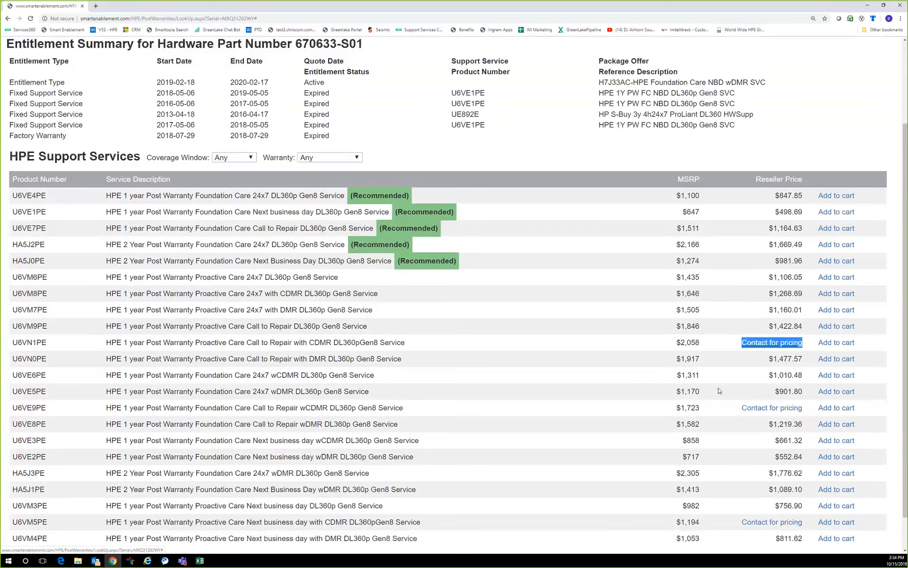
scroll(718, 390, "down", 1)
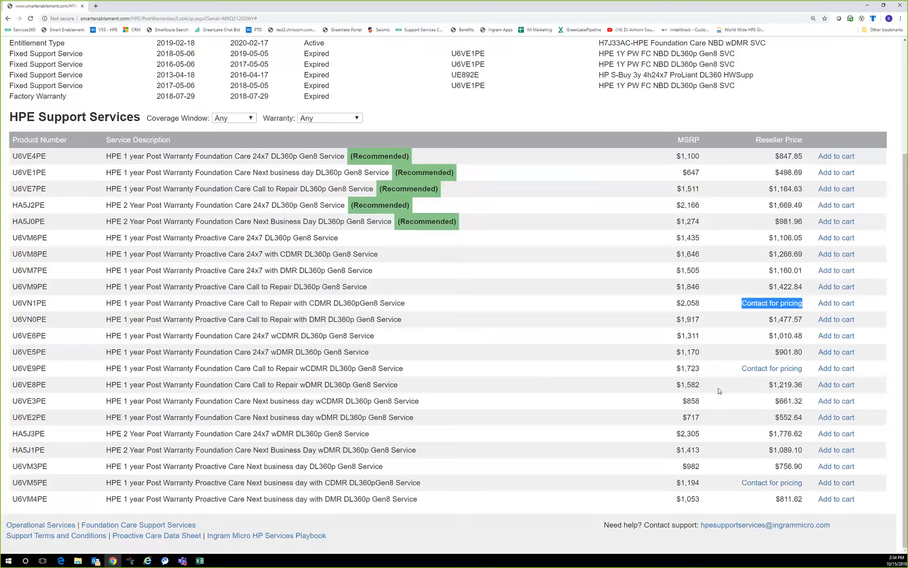
left_click(759, 308)
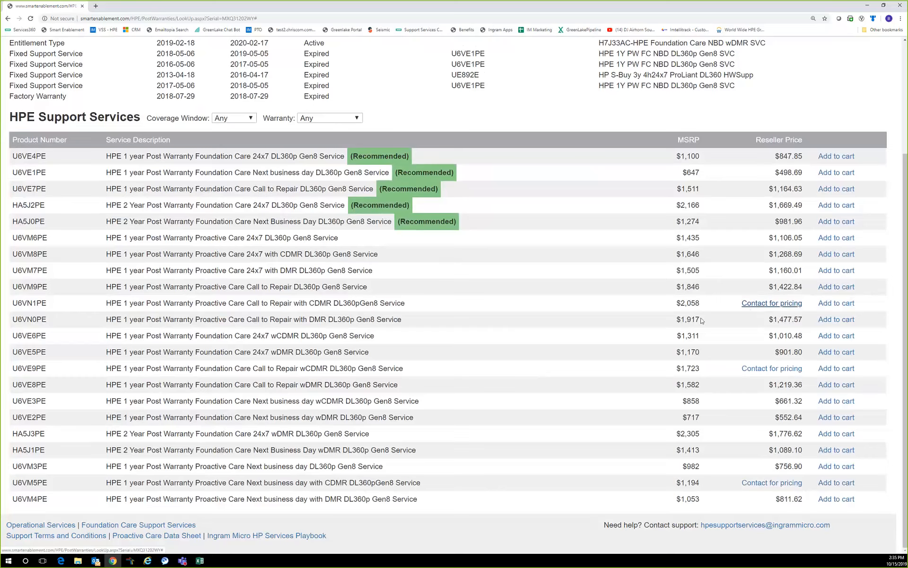
Step: Go to the cart and download its quote with an end user mark up of 15%
scroll(646, 335, "up", 3)
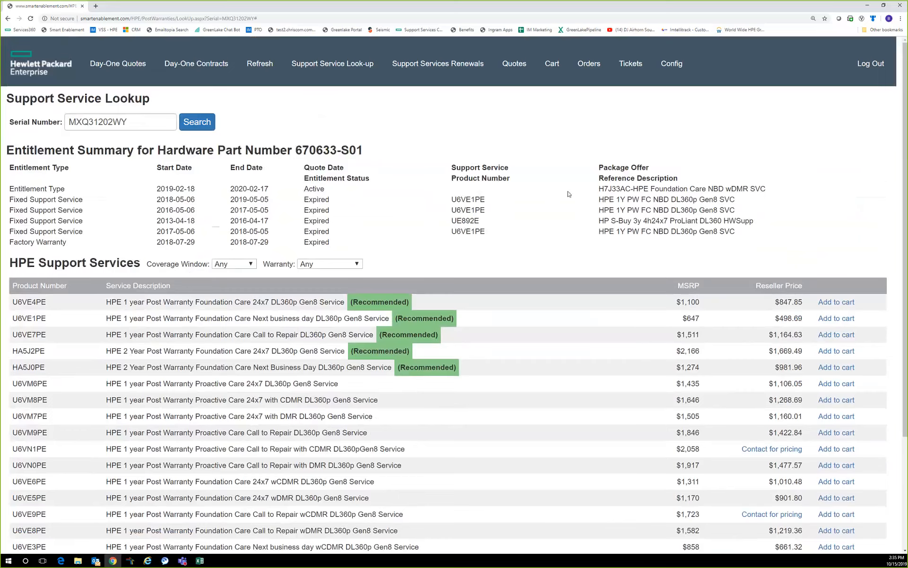
left_click(550, 67)
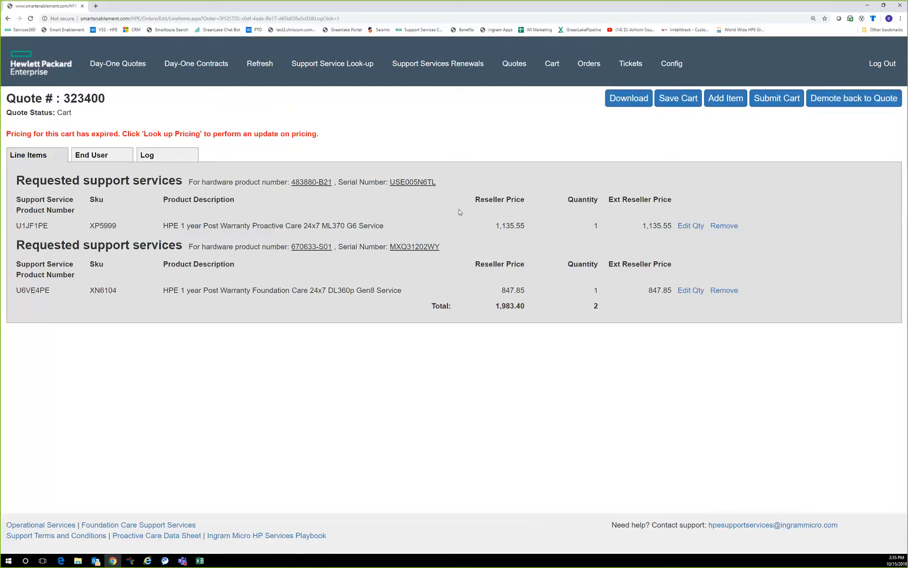
left_click(629, 99)
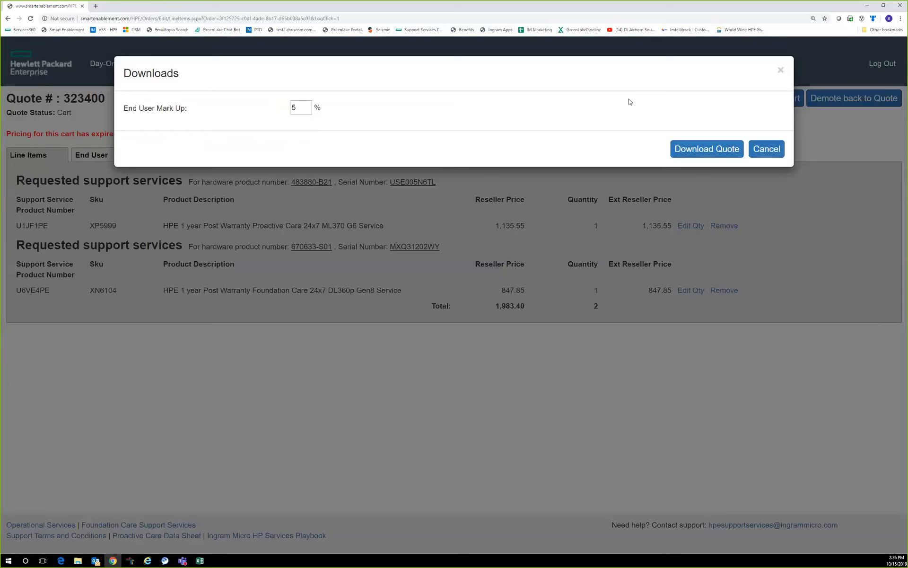
left_click_drag(301, 108, 258, 108)
type("15")
left_click(717, 157)
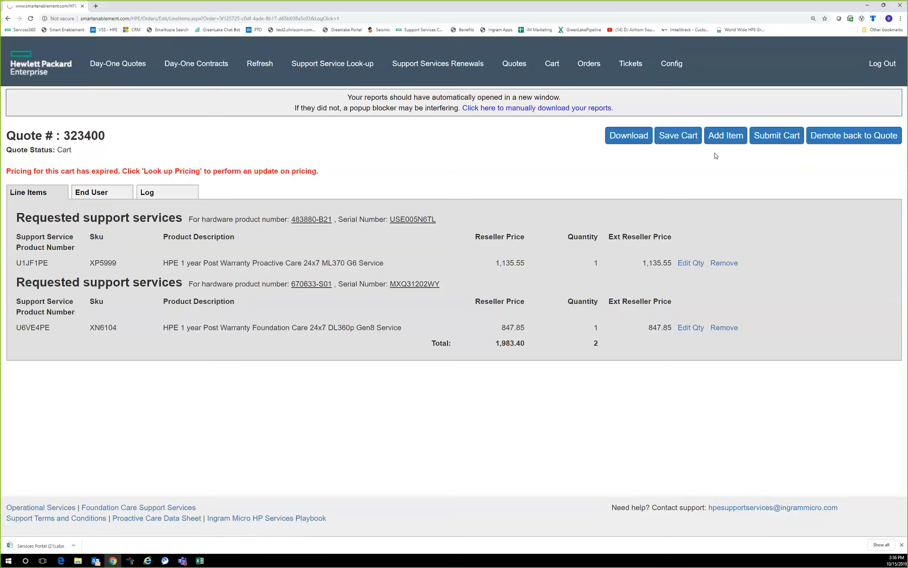
Step: Open the downloaded Services Portal (21) quote in Excel and enlarge the sheet to examine its details and prices
left_click(52, 547)
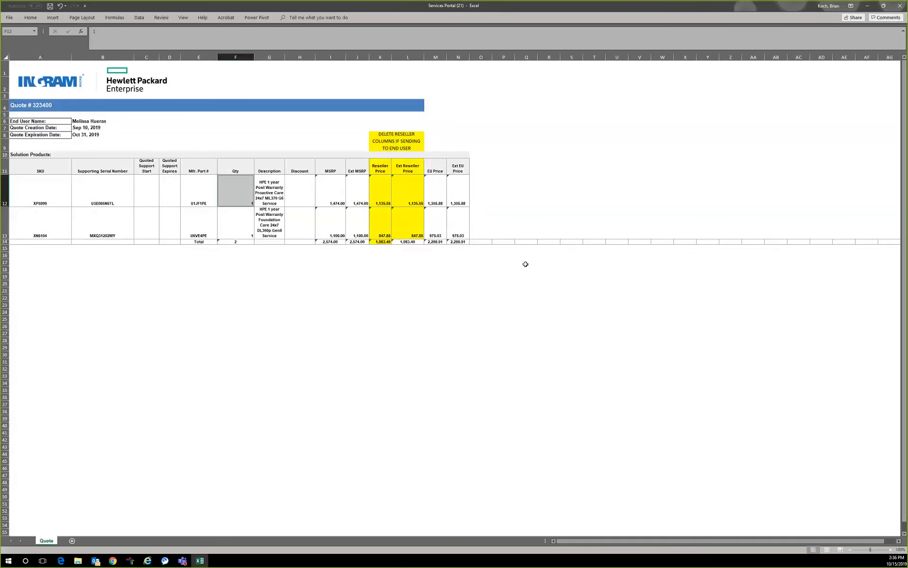
scroll(526, 264, "up", 1)
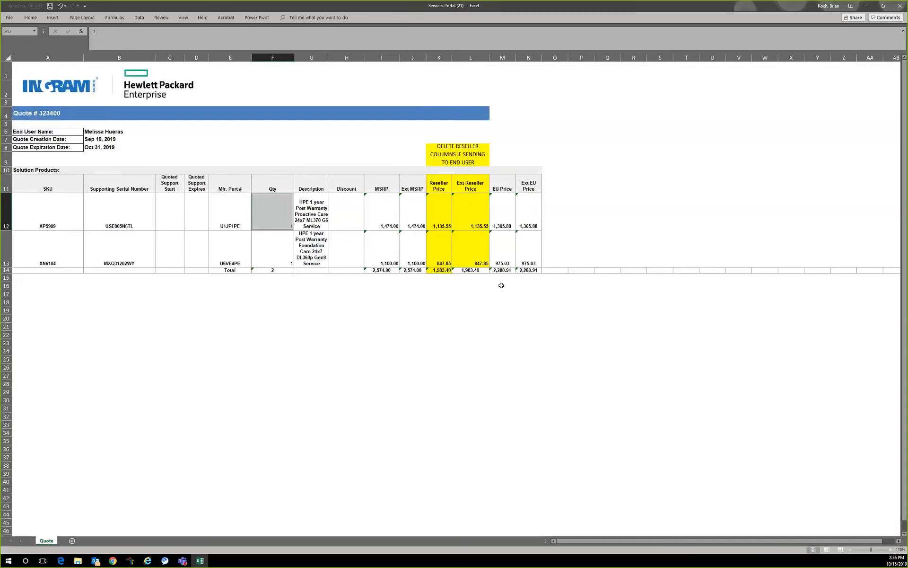
scroll(501, 286, "up", 1)
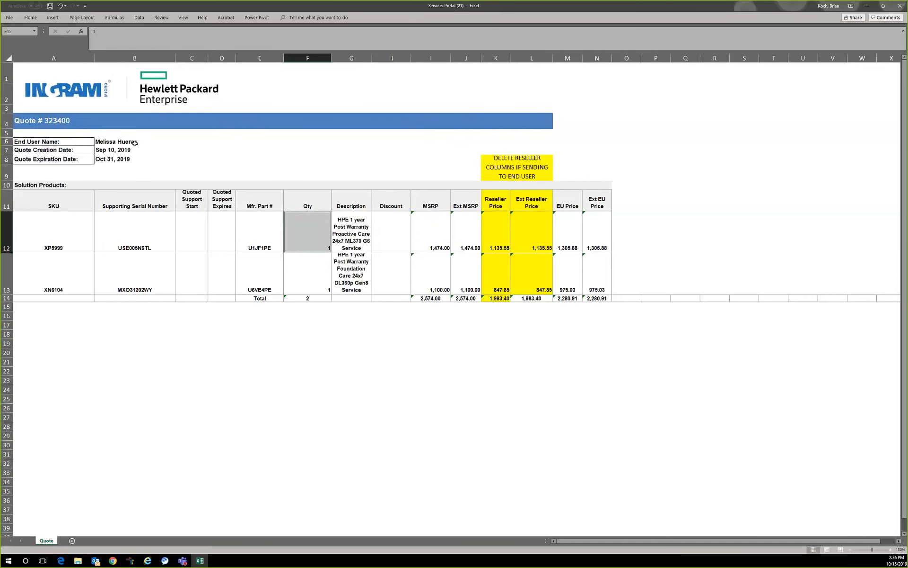
Step: Examine the end user name, quote creation date and quote expiration date in the quote's header
left_click(116, 143)
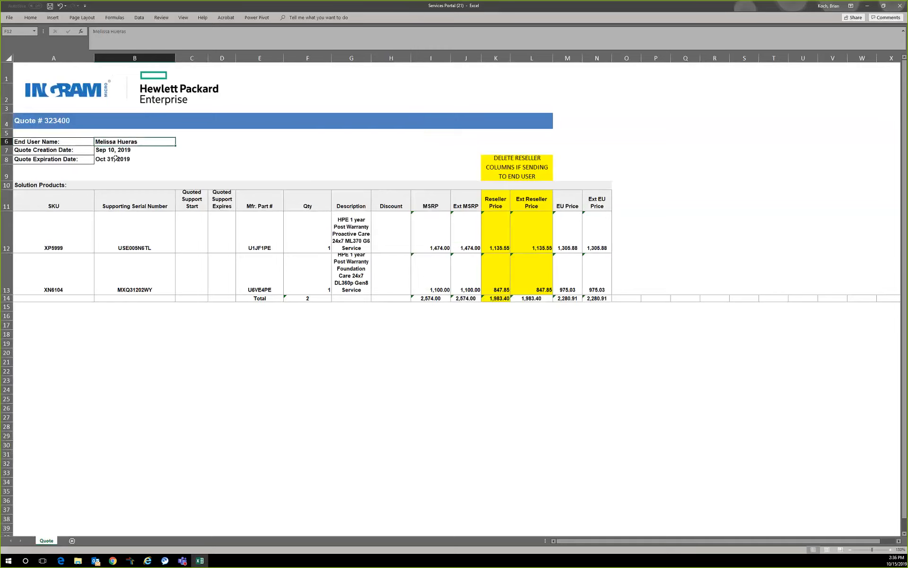
left_click(120, 150)
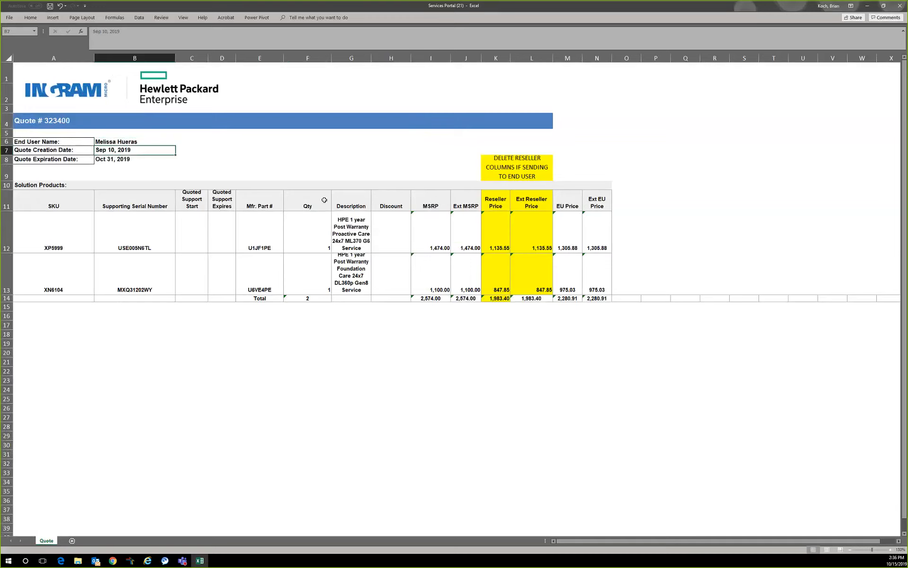
left_click(122, 162)
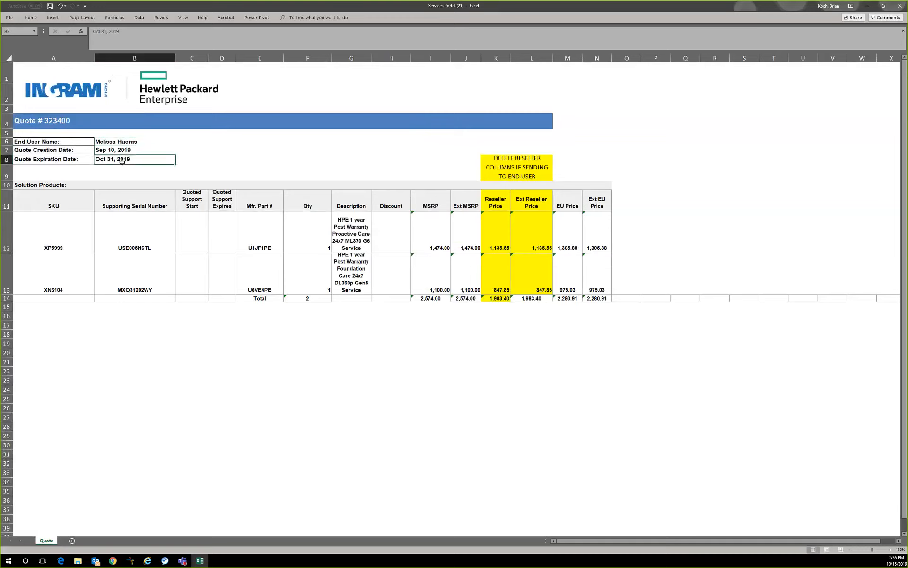
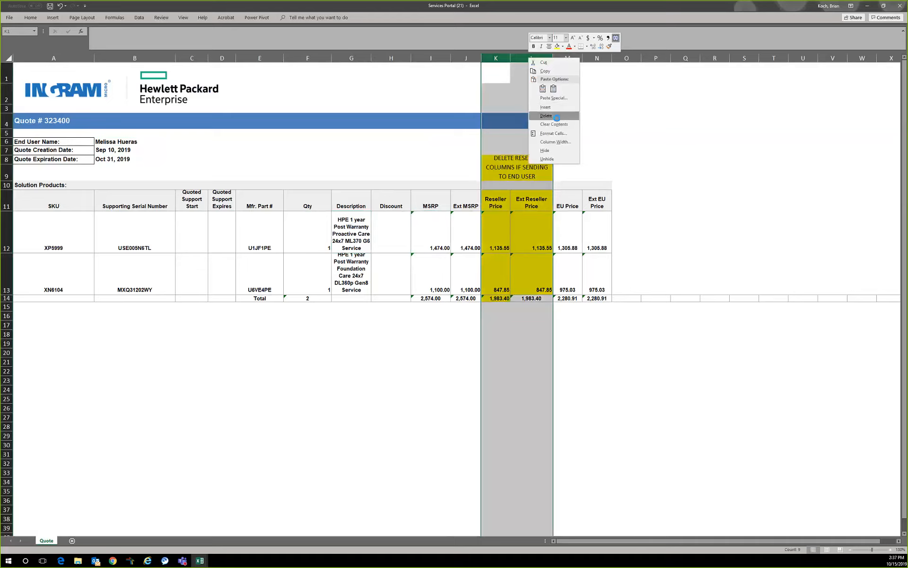
Step: Delete the yellow Reseller Price and Ext Reseller Price columns, then inspect the first EU Price and the logo picture
left_click(484, 240)
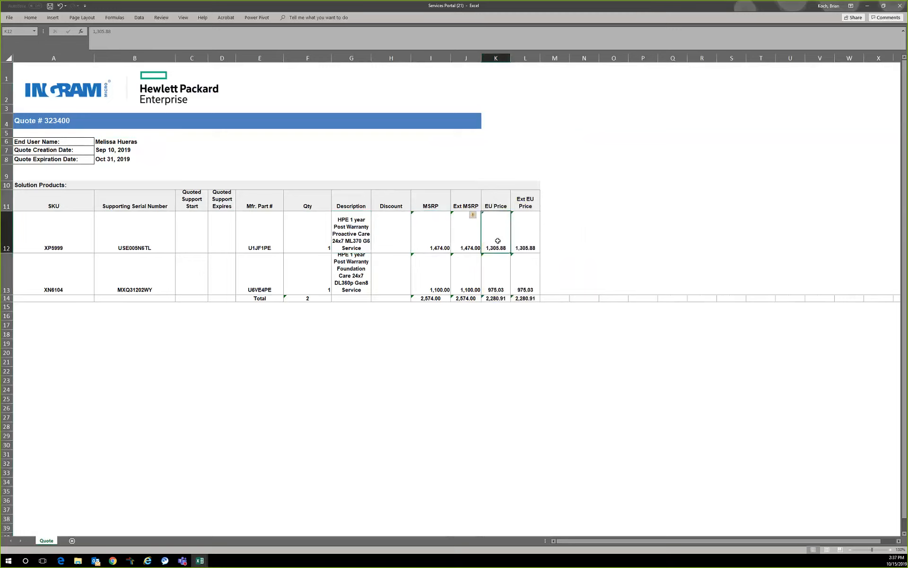
left_click(53, 85)
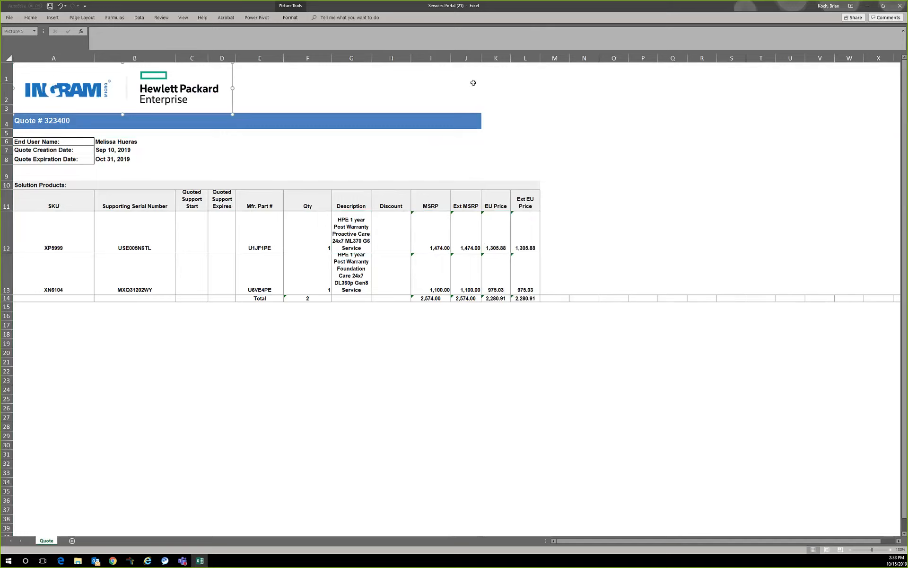
Step: Close the Services Portal (21) quote without saving its changes, and close the remaining Quotes workbook
left_click(899, 8)
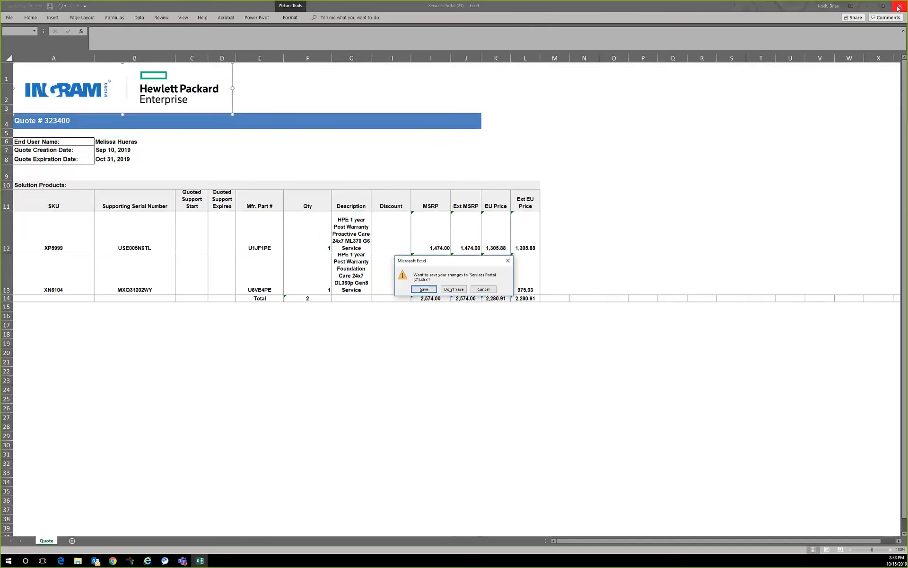
left_click(449, 289)
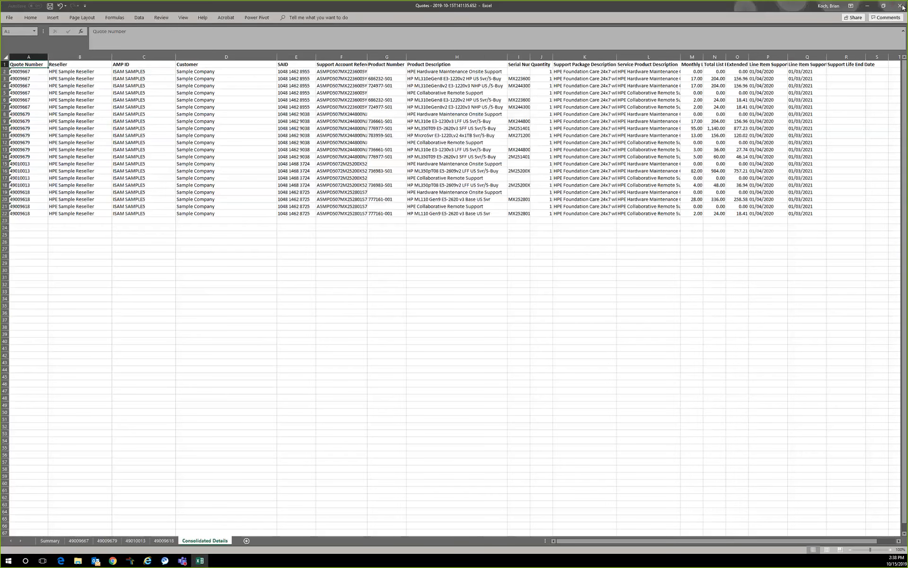
left_click(901, 7)
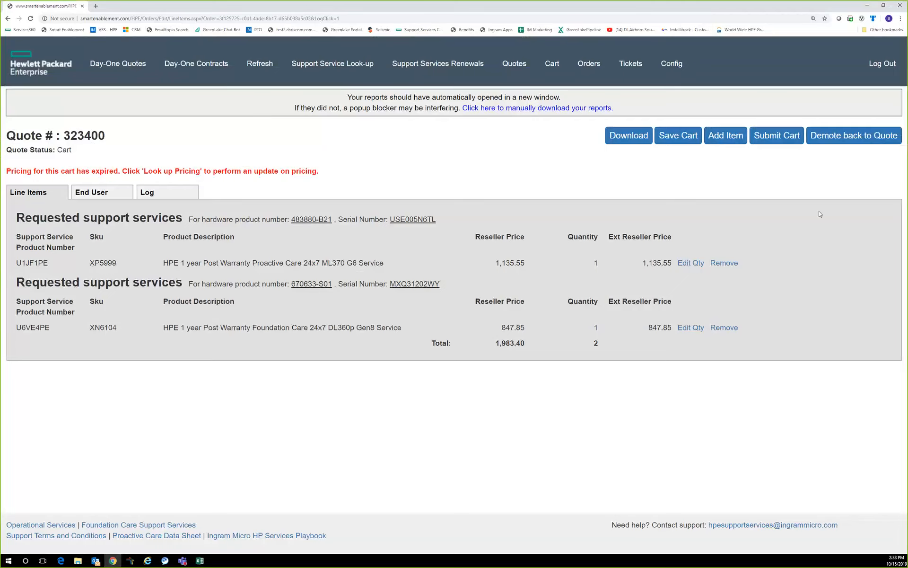
Step: Demote the cart back to a quote and go to the Quotes list
left_click(808, 140)
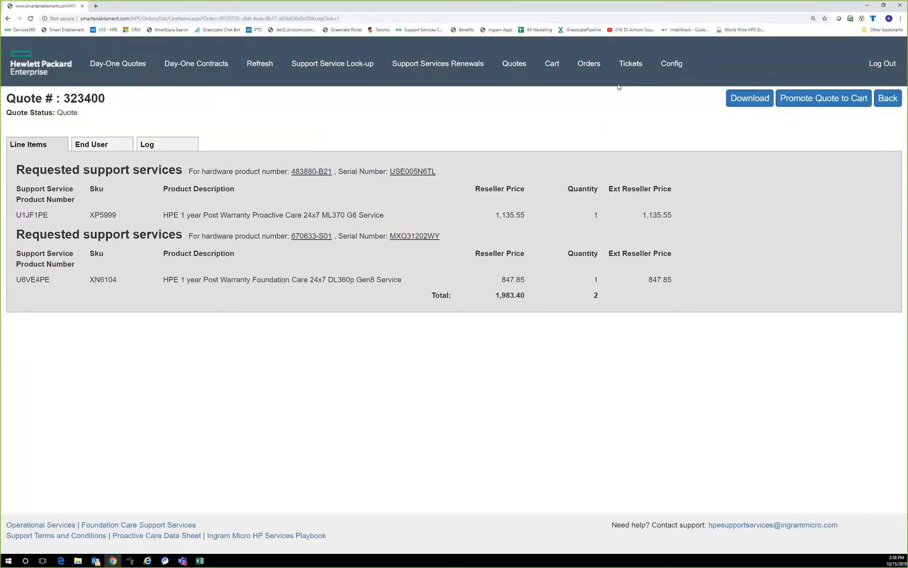
left_click(520, 68)
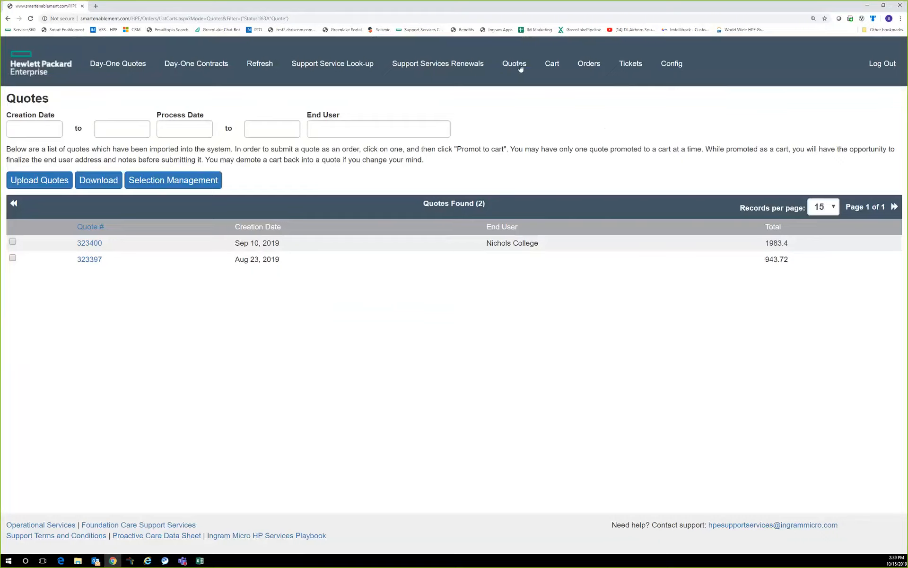
Step: Go to Support Services Renewals and open the Nichols College renewal order
left_click(438, 66)
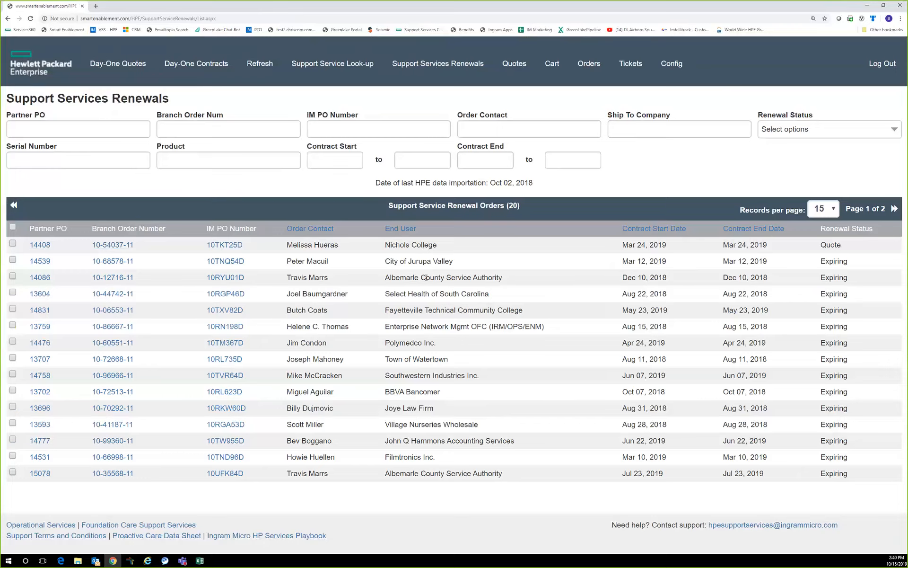
left_click(48, 265)
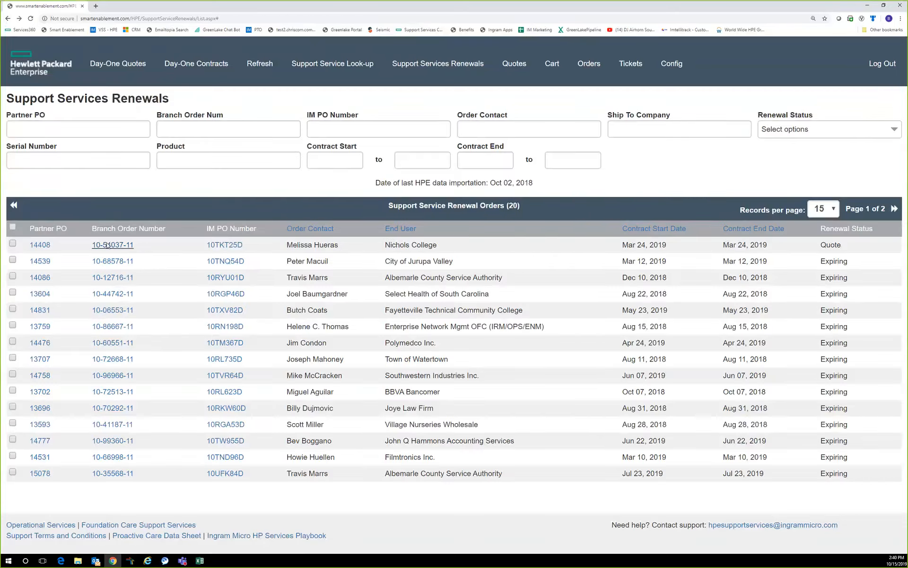
left_click(108, 245)
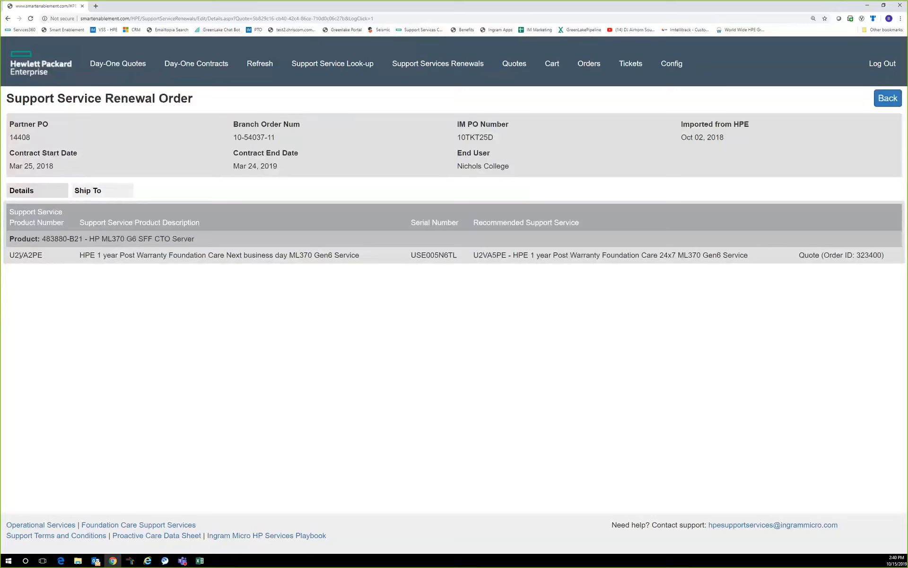
Step: Examine the renewal order's product details, Ship To information and contract end date, then return to the renewals list
left_click_drag(15, 255, 38, 255)
left_click_drag(205, 243, 31, 239)
left_click(104, 194)
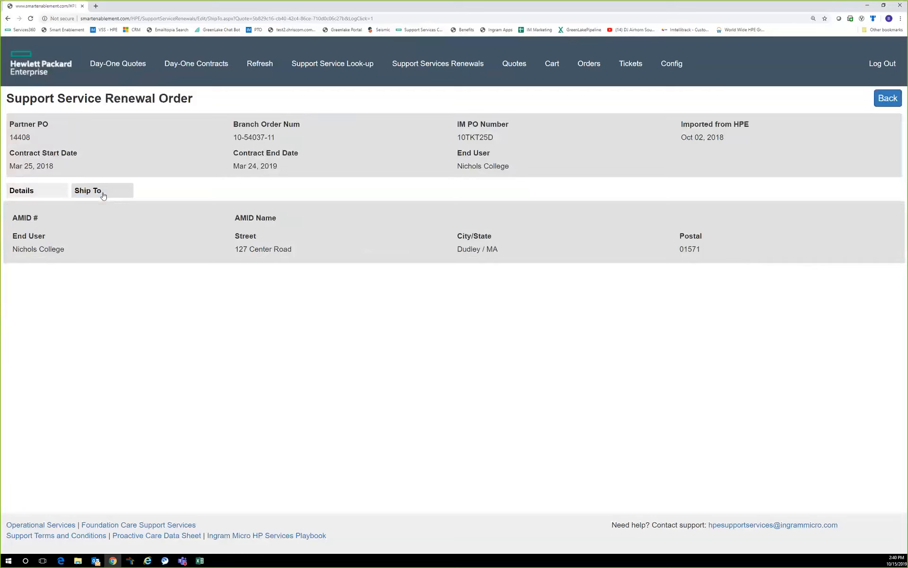
left_click(59, 197)
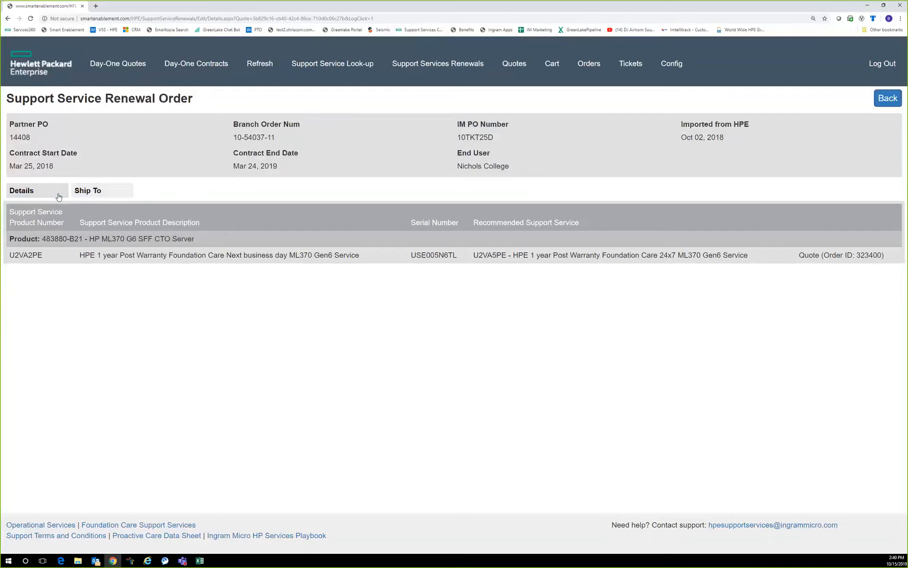
left_click_drag(295, 168, 207, 164)
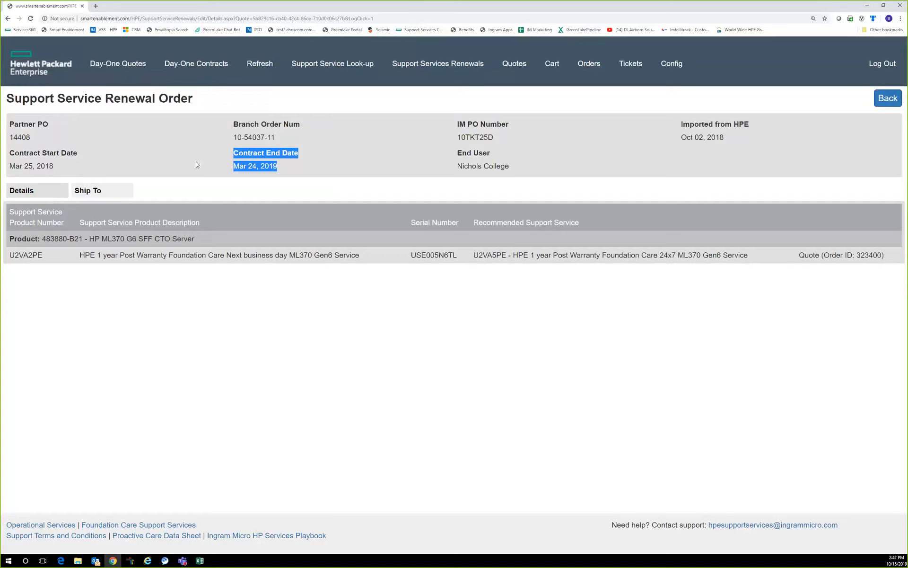
left_click(9, 19)
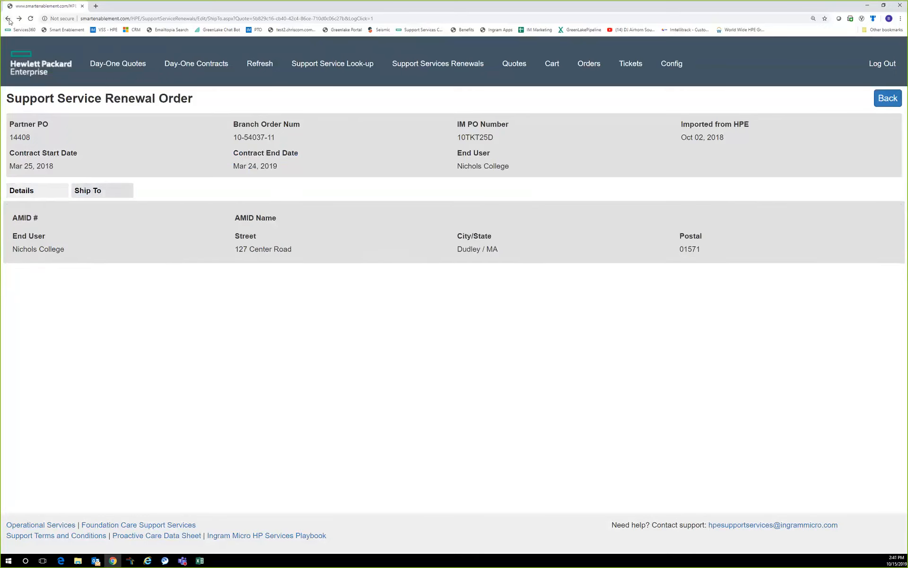
left_click(8, 19)
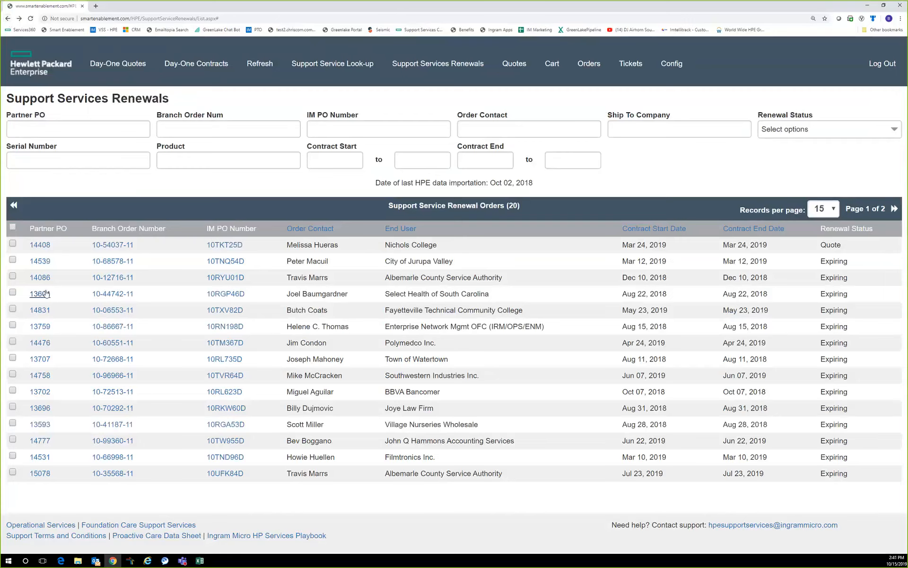
Step: Check the details of the Select Health of South Carolina renewal order and return to the renewals list
left_click(47, 294)
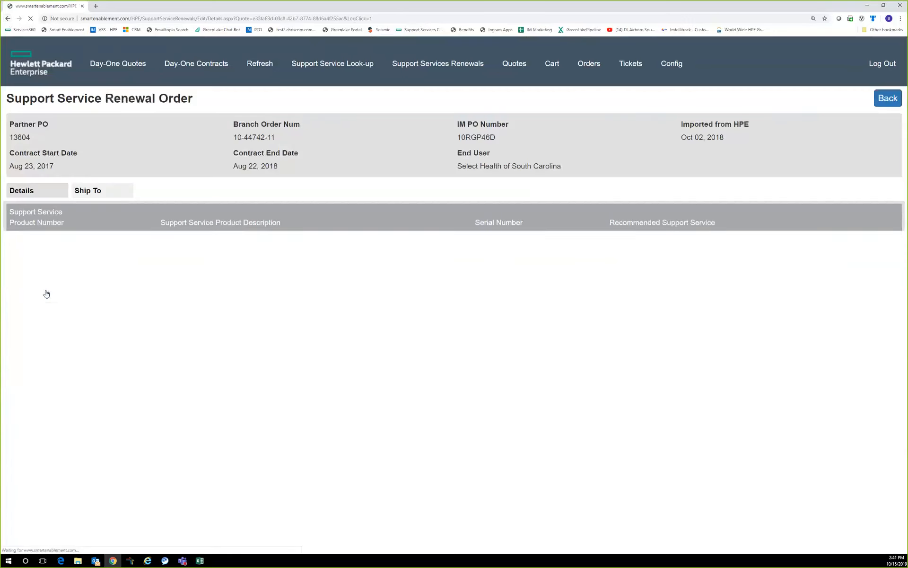
left_click(49, 194)
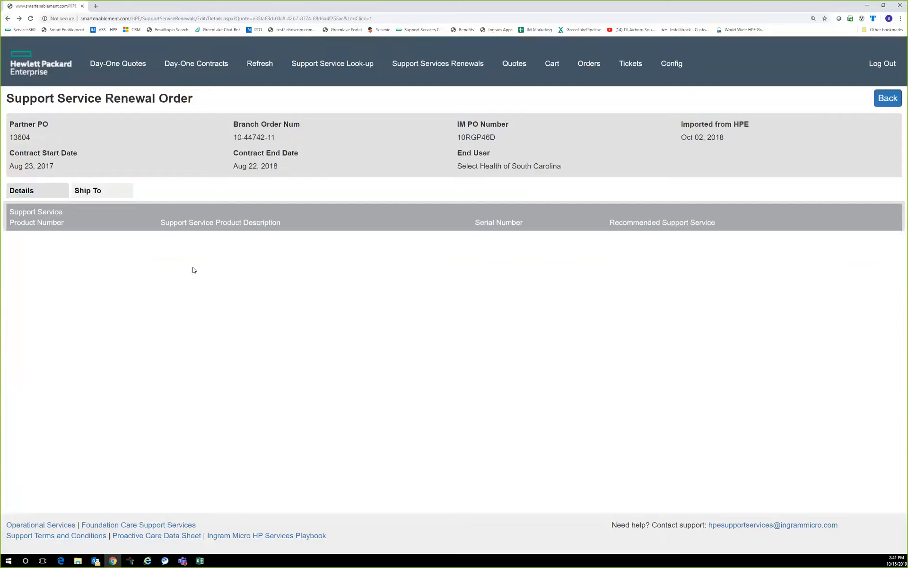
left_click(8, 22)
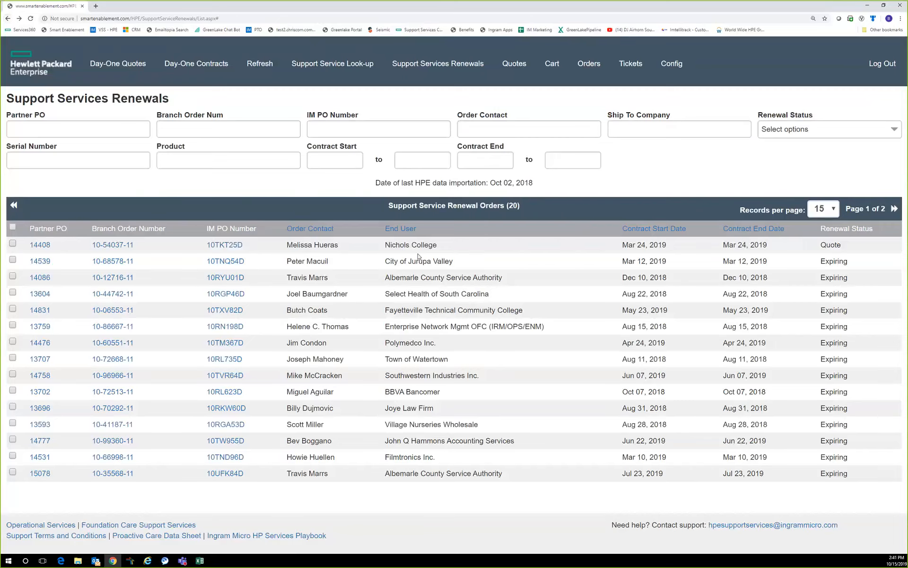
Step: Reopen the Nichols College renewal order and check its recommended support service and quote status
left_click(36, 246)
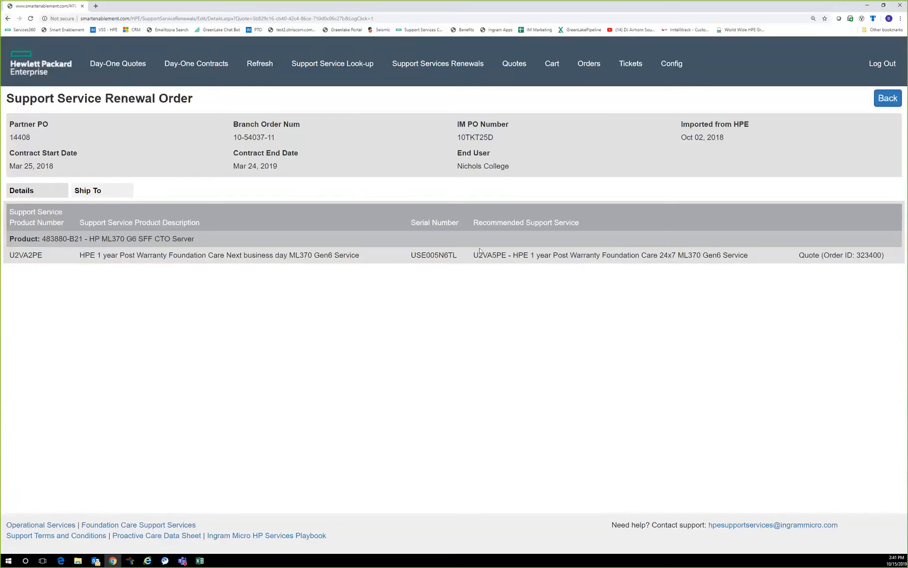
left_click_drag(478, 255, 717, 263)
left_click(842, 256)
Step: Open the Nichols College quote from the Quotes list and view its End User details
left_click(515, 64)
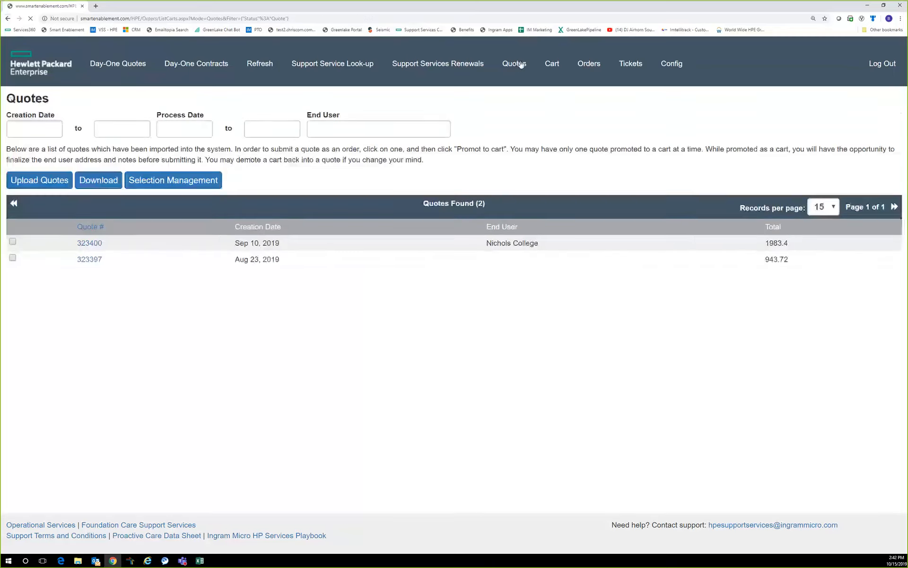
left_click(90, 243)
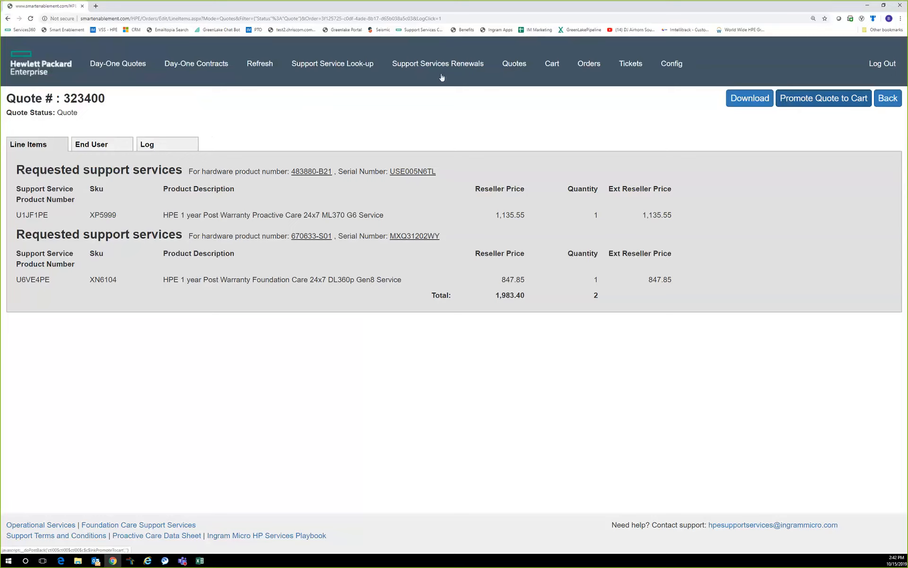
left_click(111, 150)
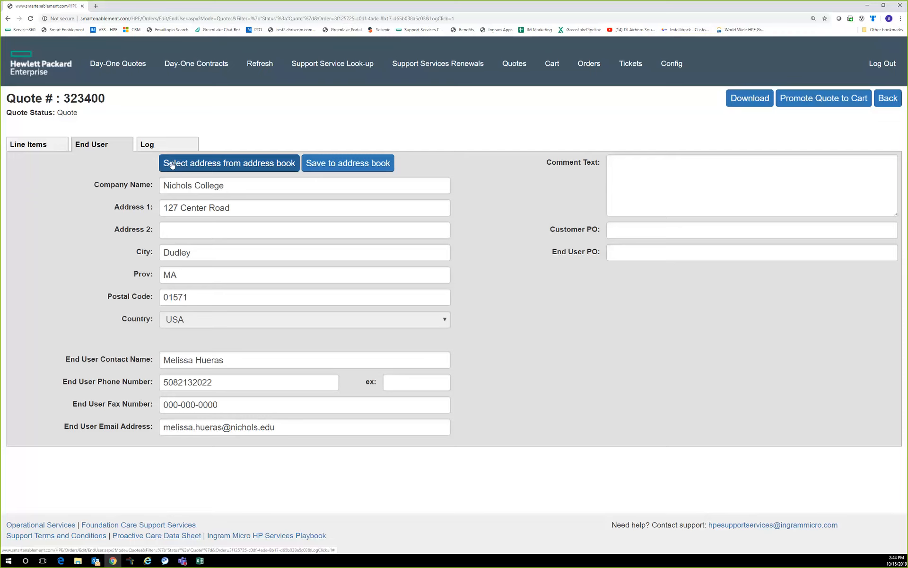
Step: View the All Support Service Orders list, then the Submitted Carts list
left_click(587, 67)
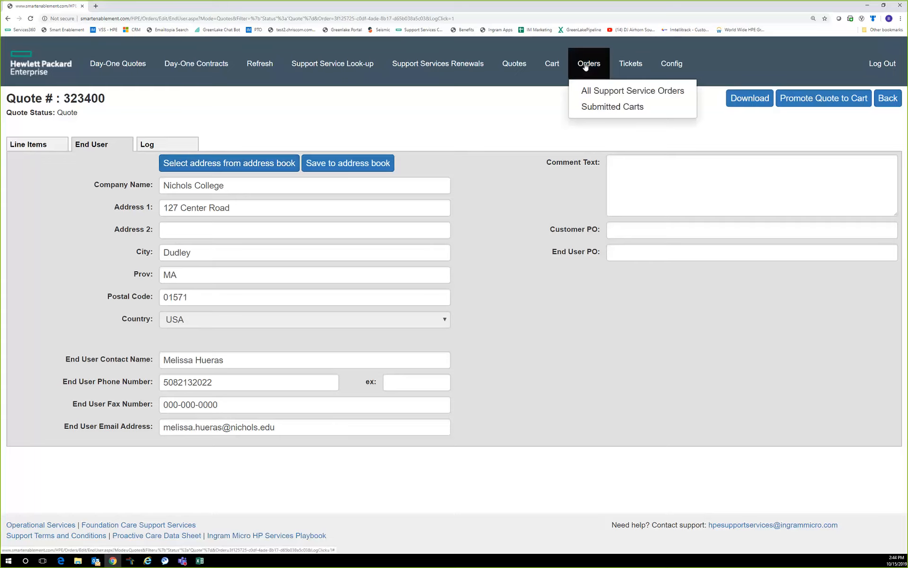
left_click(596, 91)
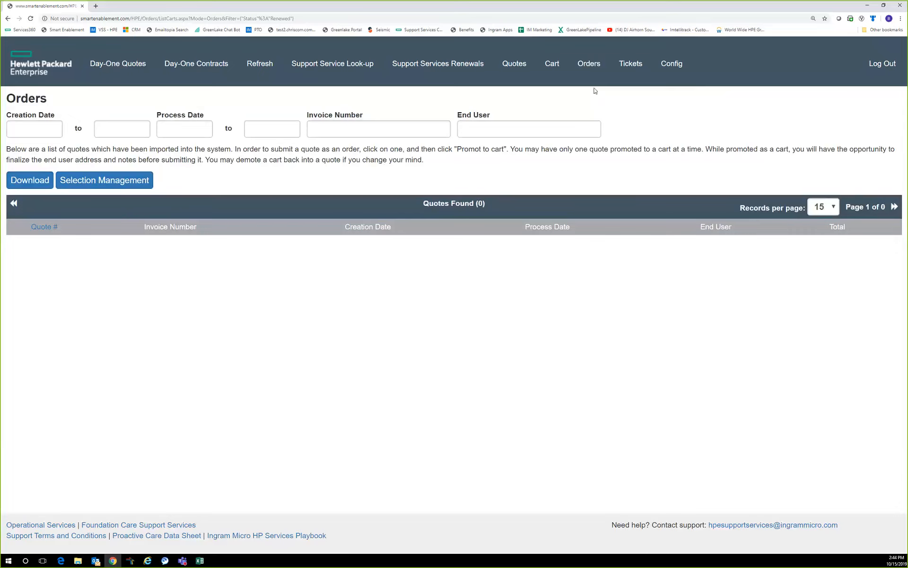
left_click(585, 64)
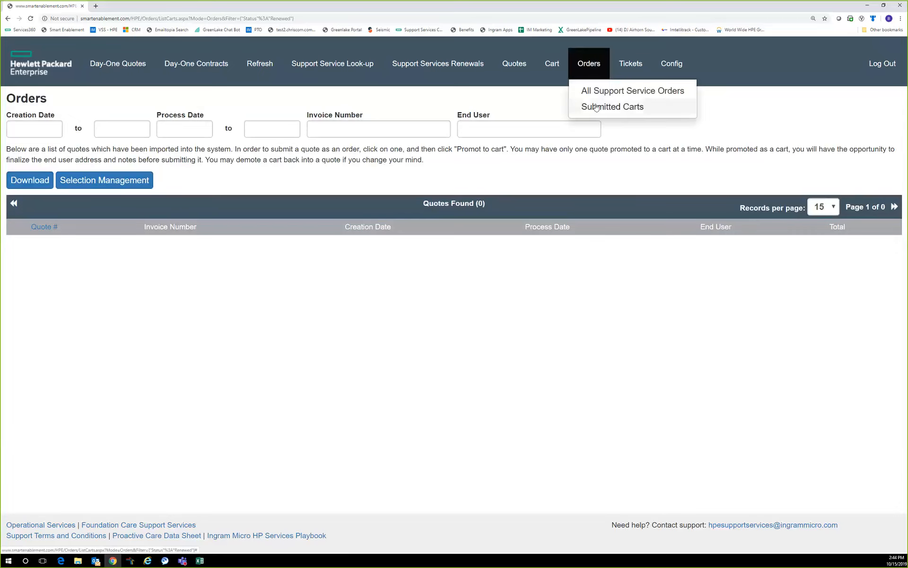
left_click(597, 107)
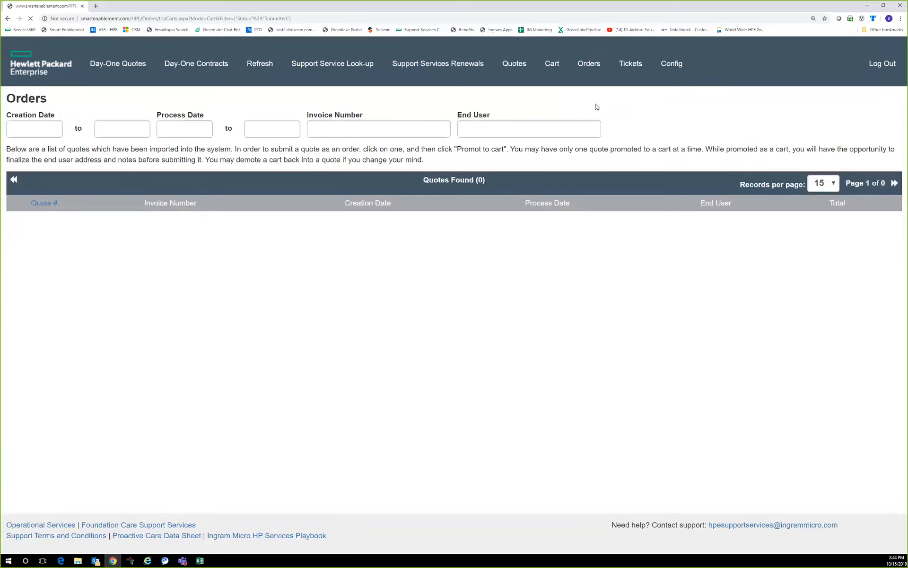